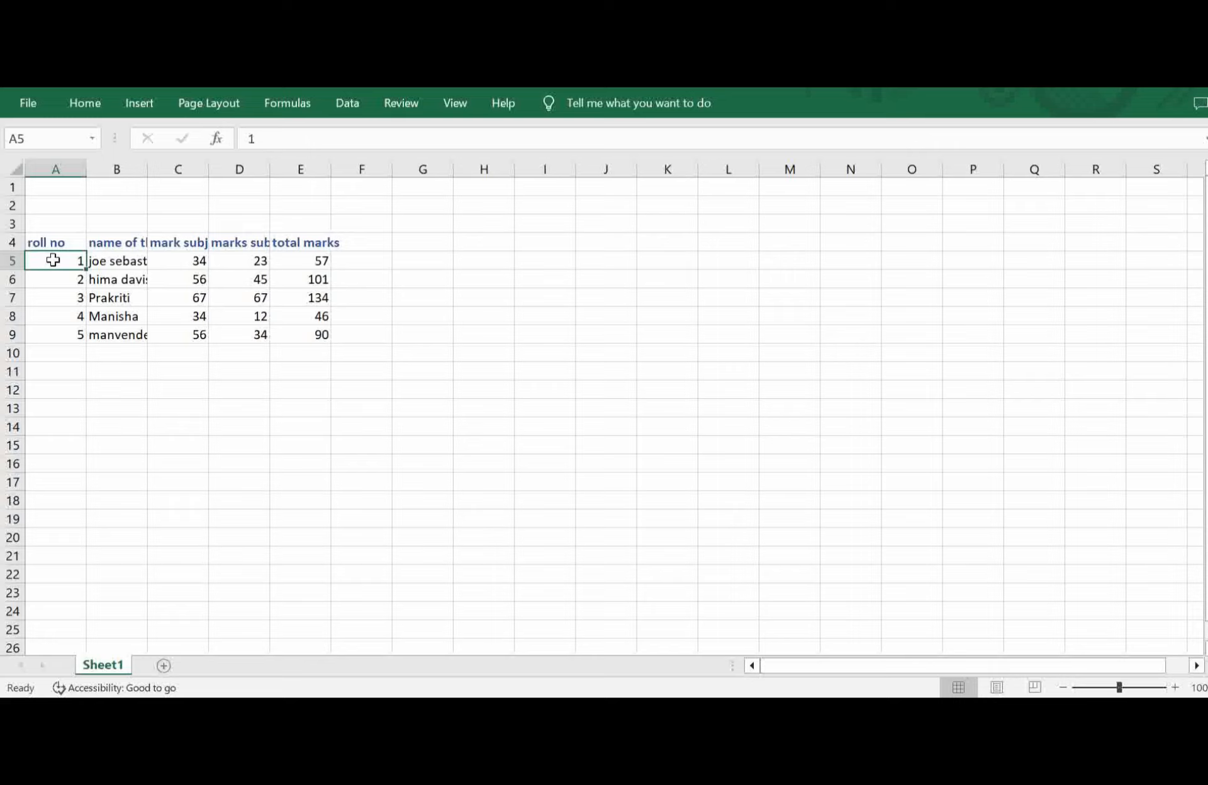
left_click_drag(52, 259, 49, 333)
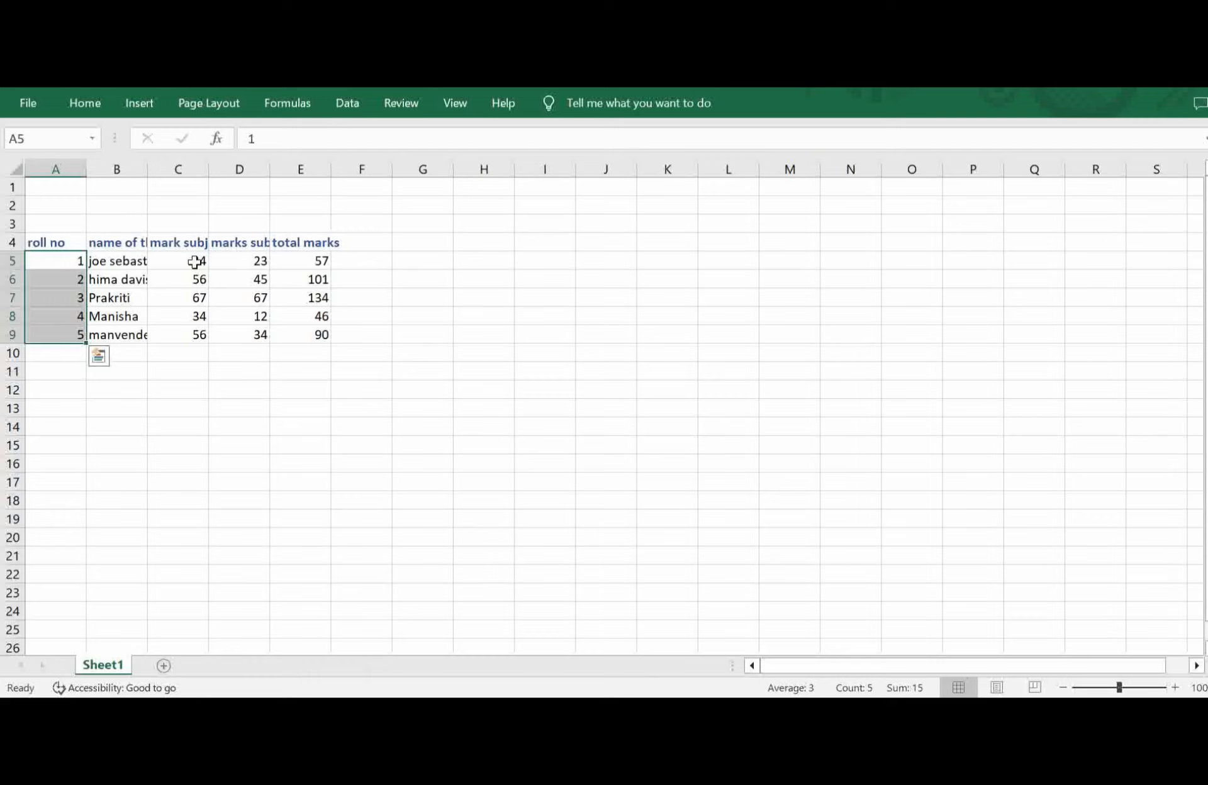
left_click_drag(198, 262, 273, 324)
left_click(277, 333)
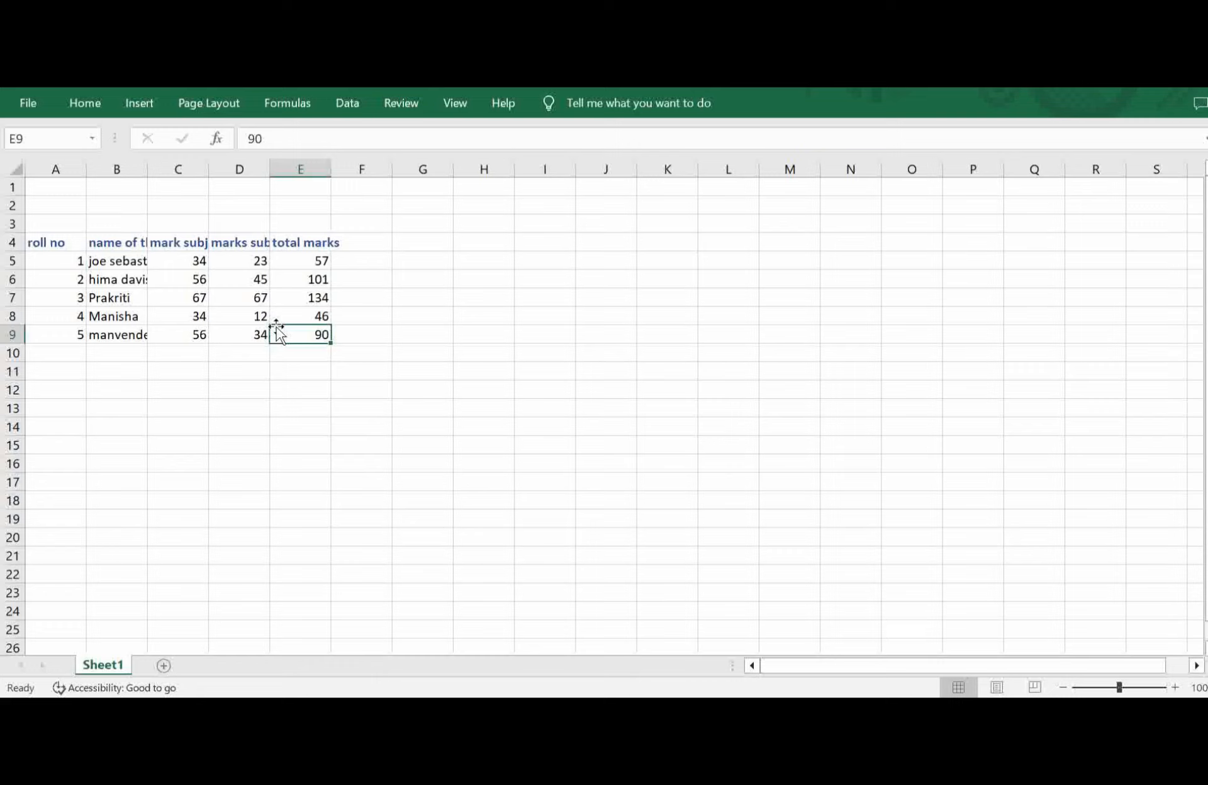
Left-align all the student data in cells A5:E9.
left_click(47, 258)
left_click_drag(55, 261, 299, 333)
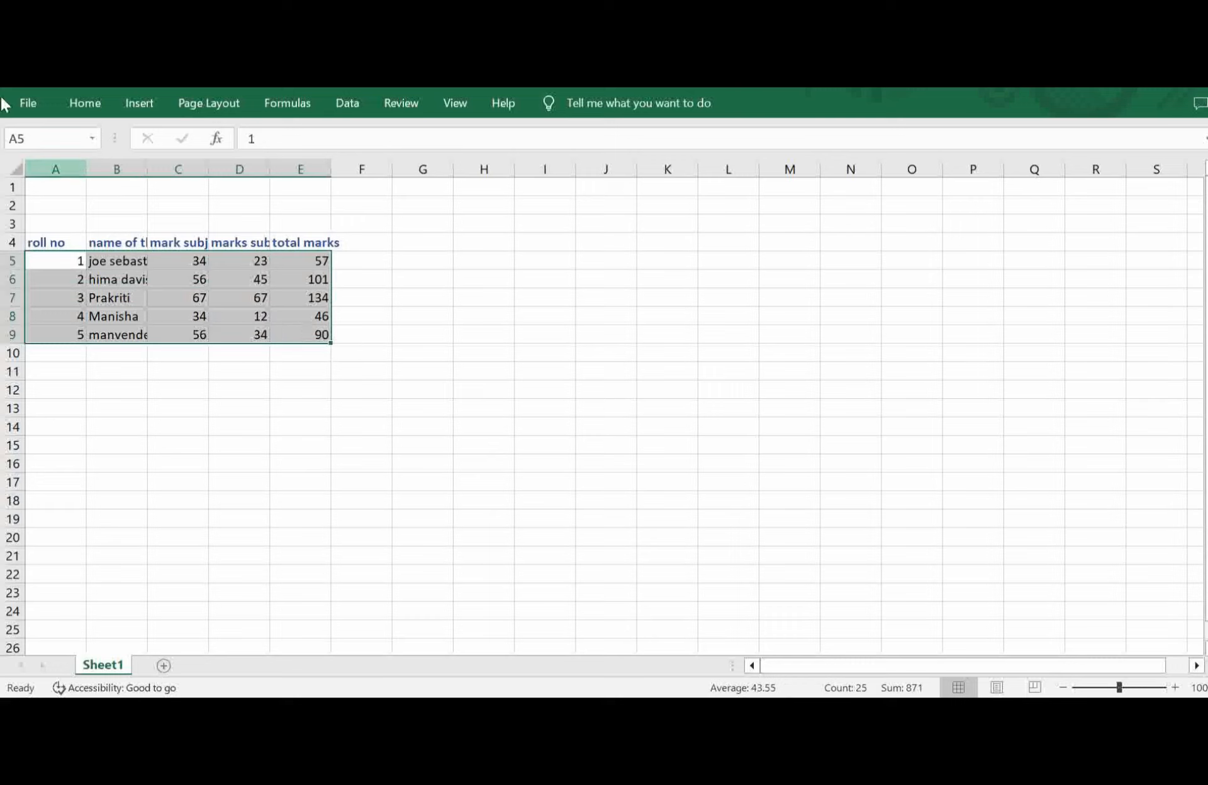
left_click(85, 104)
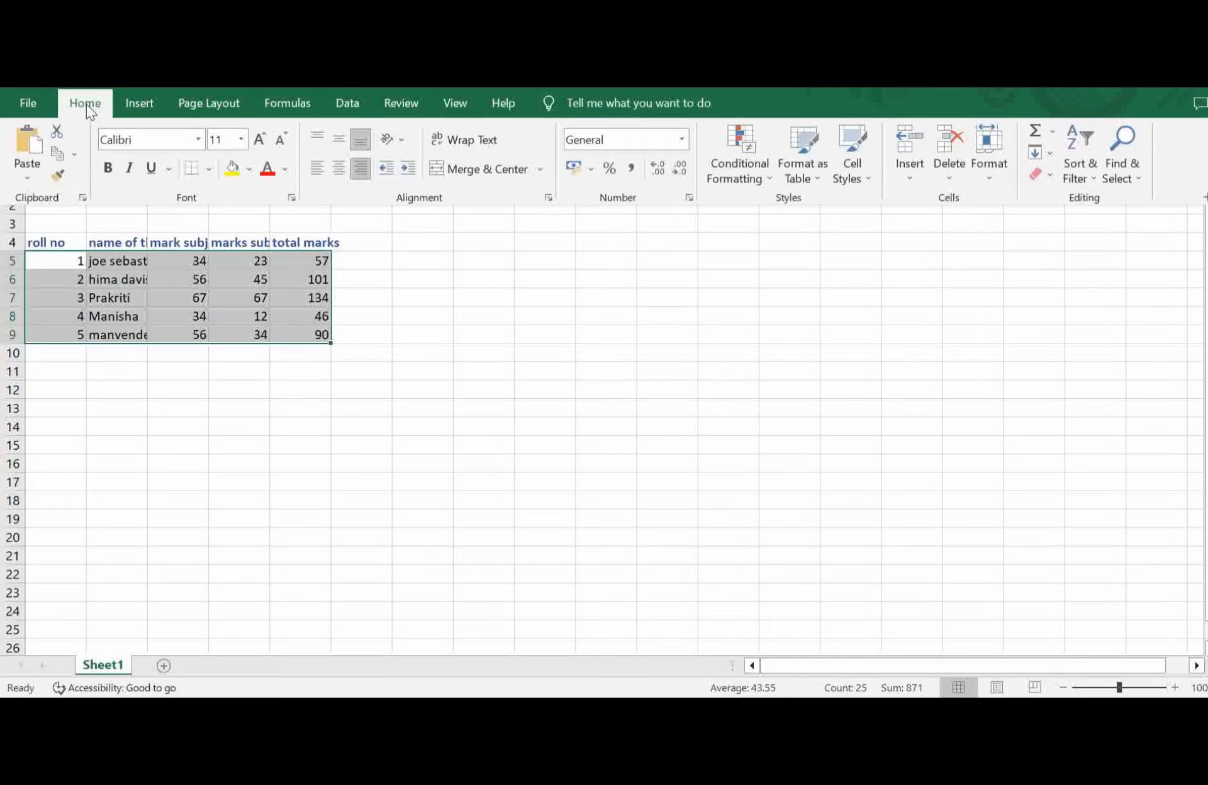
left_click(317, 168)
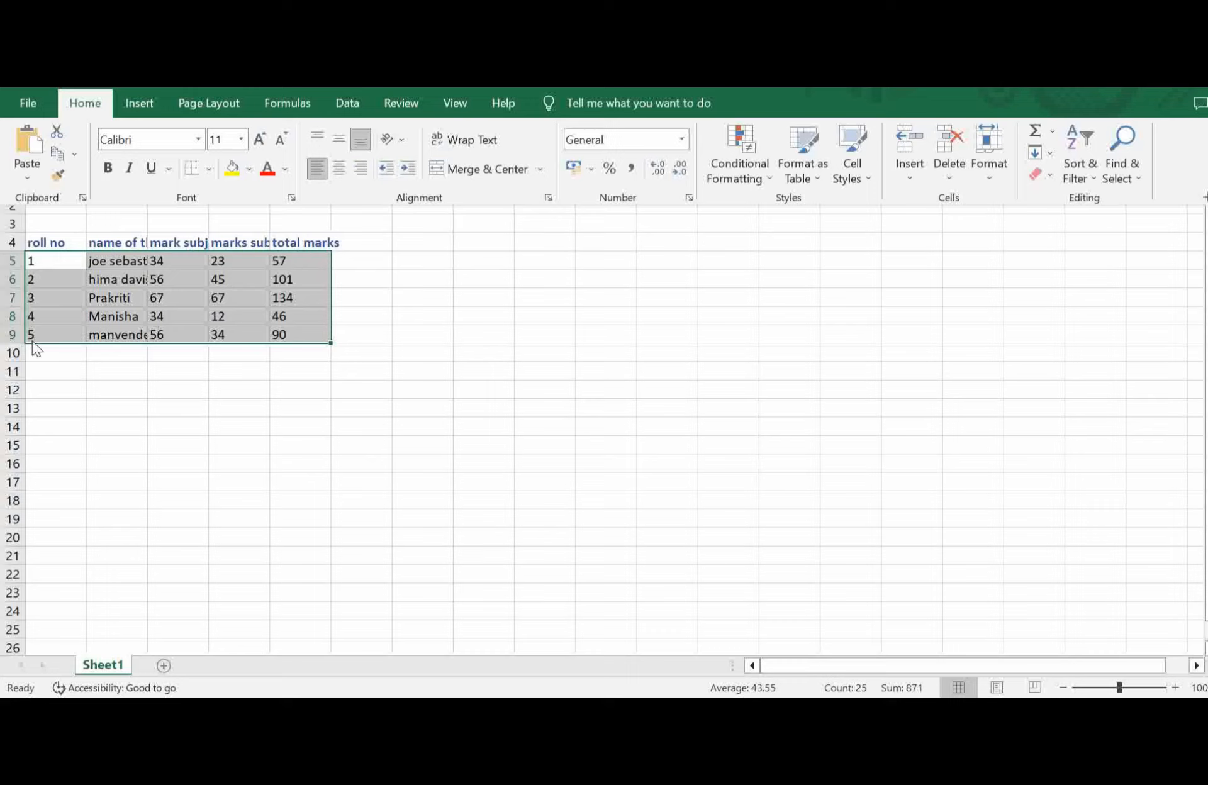
Try center and right alignment on cells A5:E9 before returning them to left alignment.
left_click(339, 170)
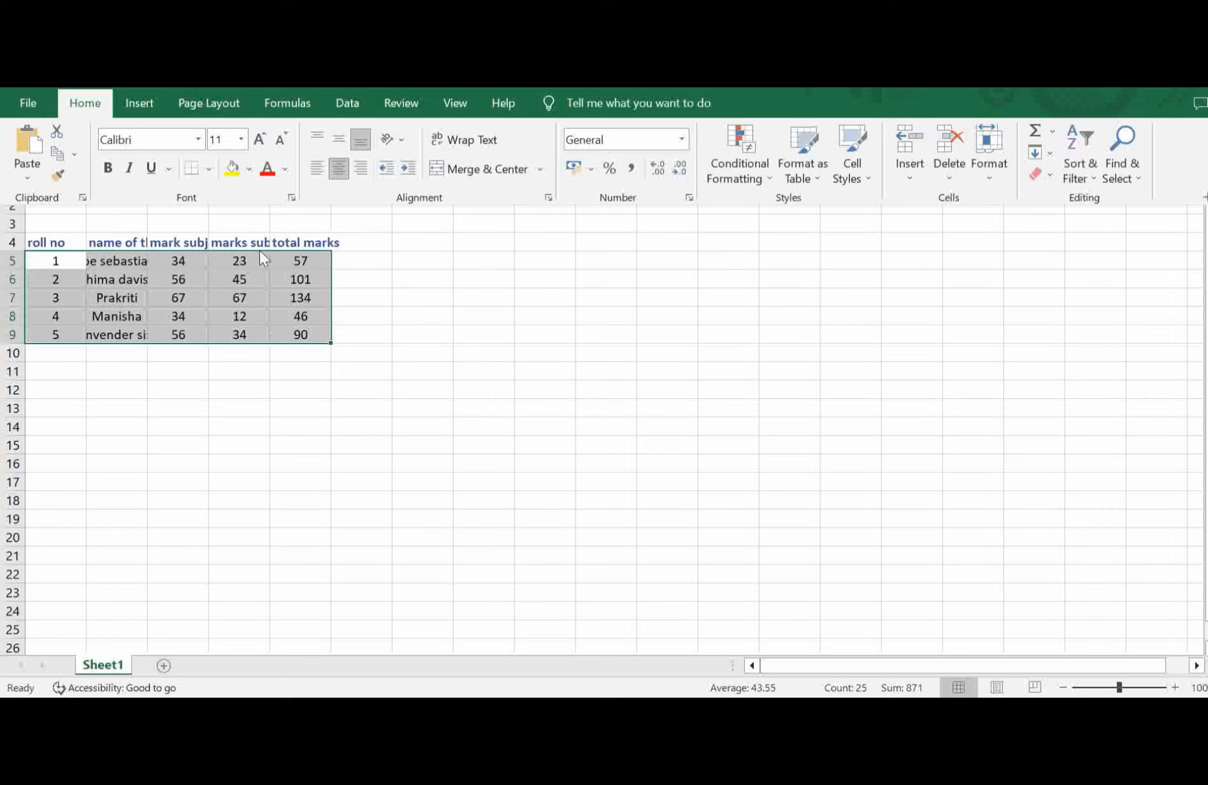
left_click(361, 169)
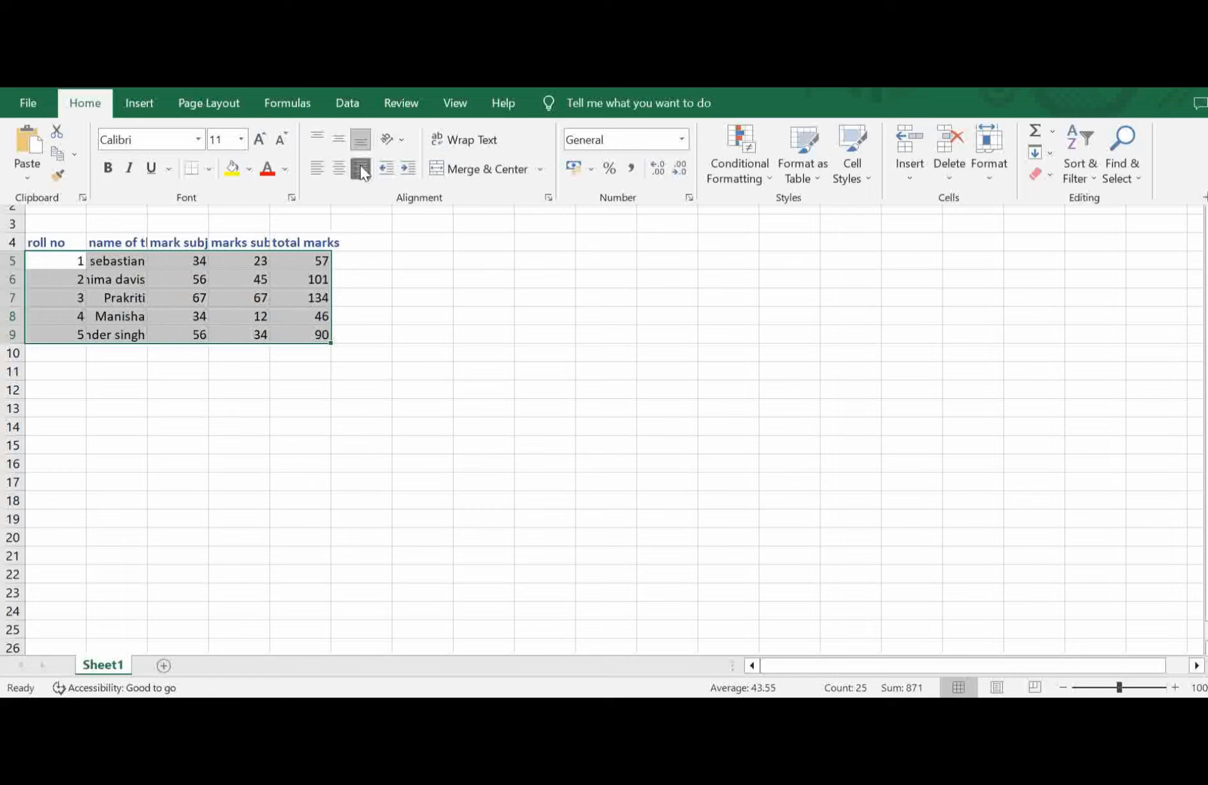
left_click(308, 169)
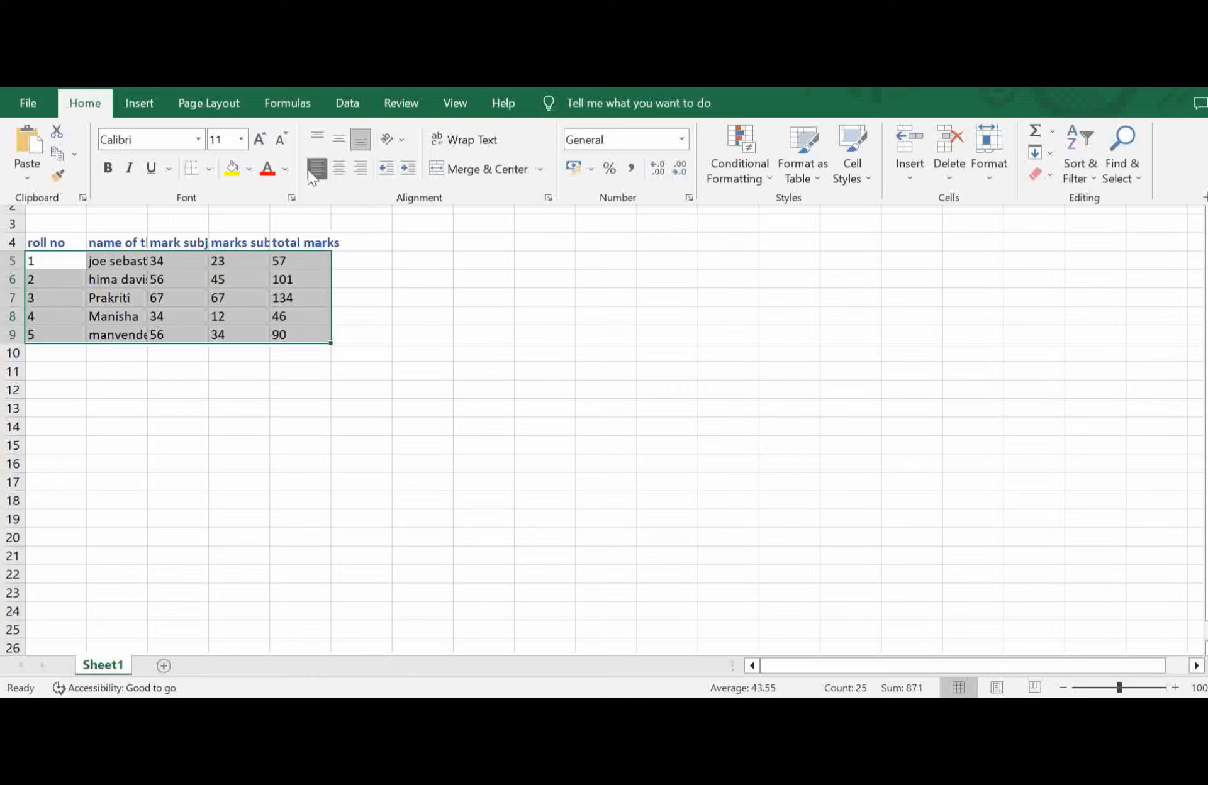
key("ctrl+F1")
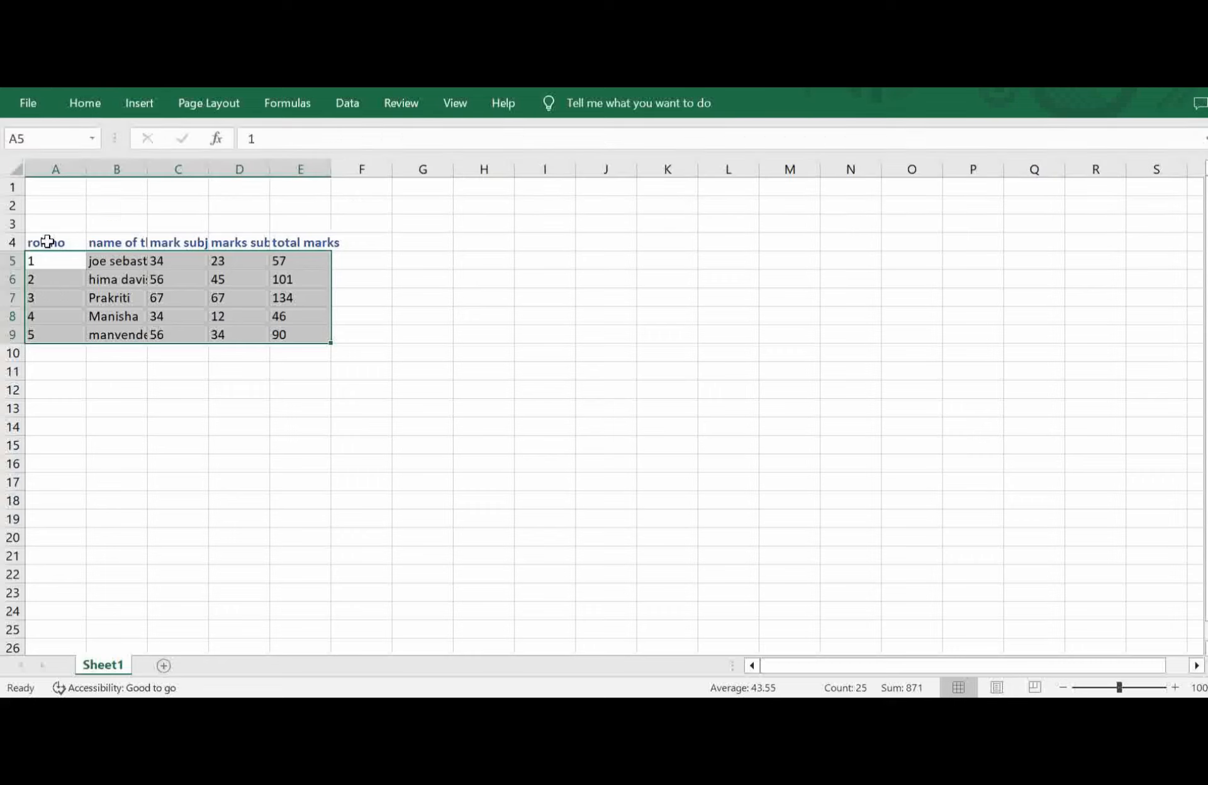
Angle the roll no header in A4 counterclockwise, turning the angle off once and reapplying it.
left_click(47, 241)
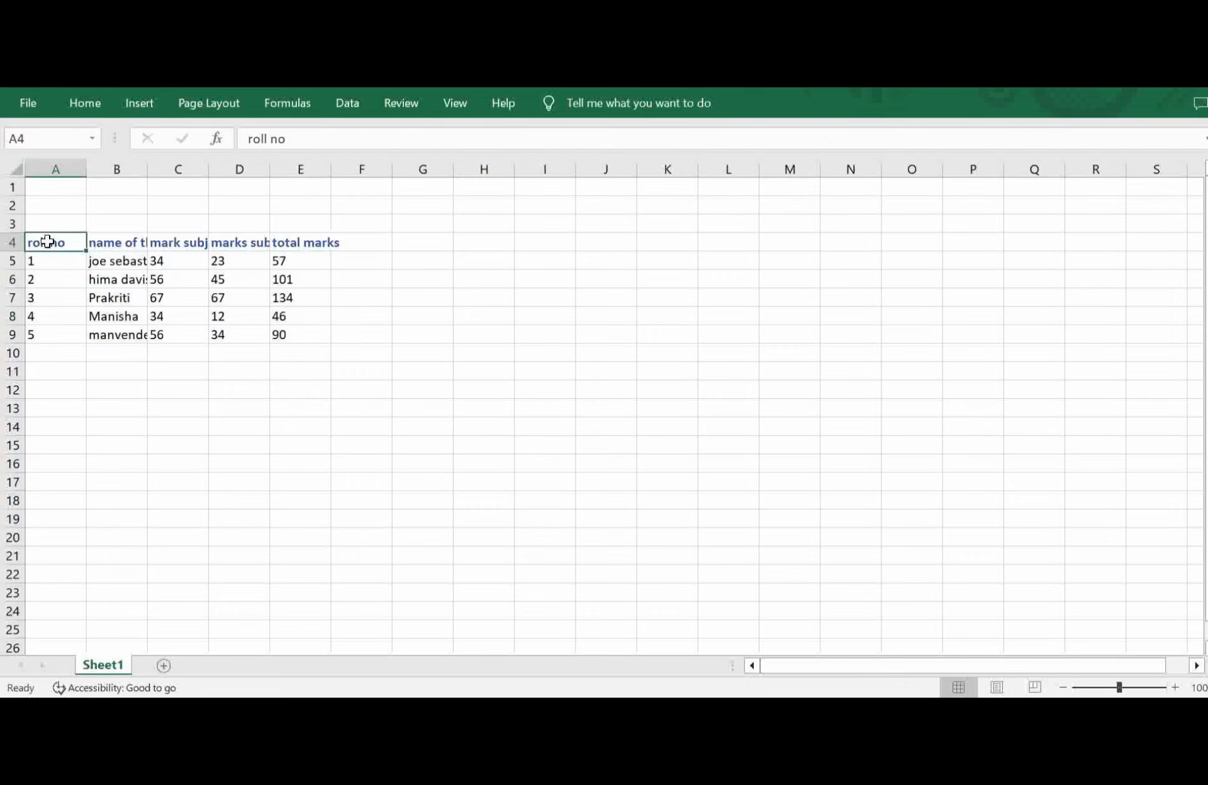
left_click(89, 100)
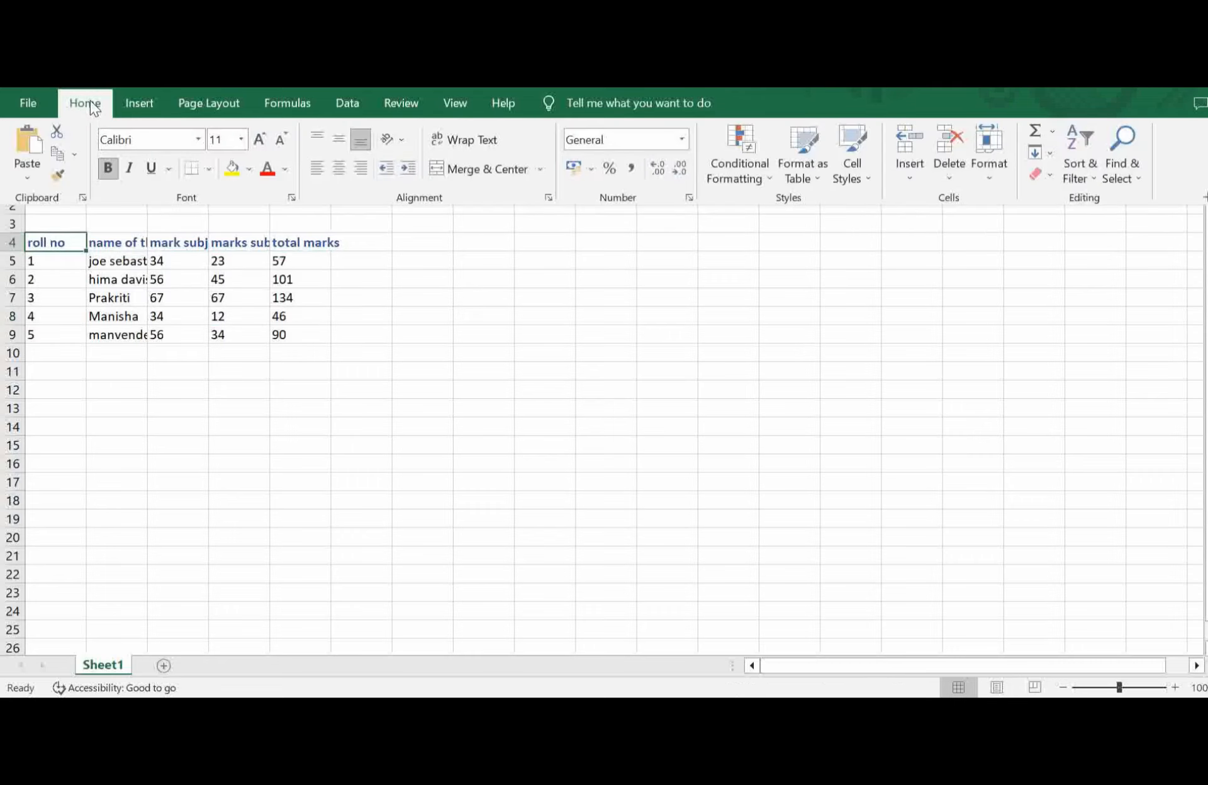
left_click(405, 141)
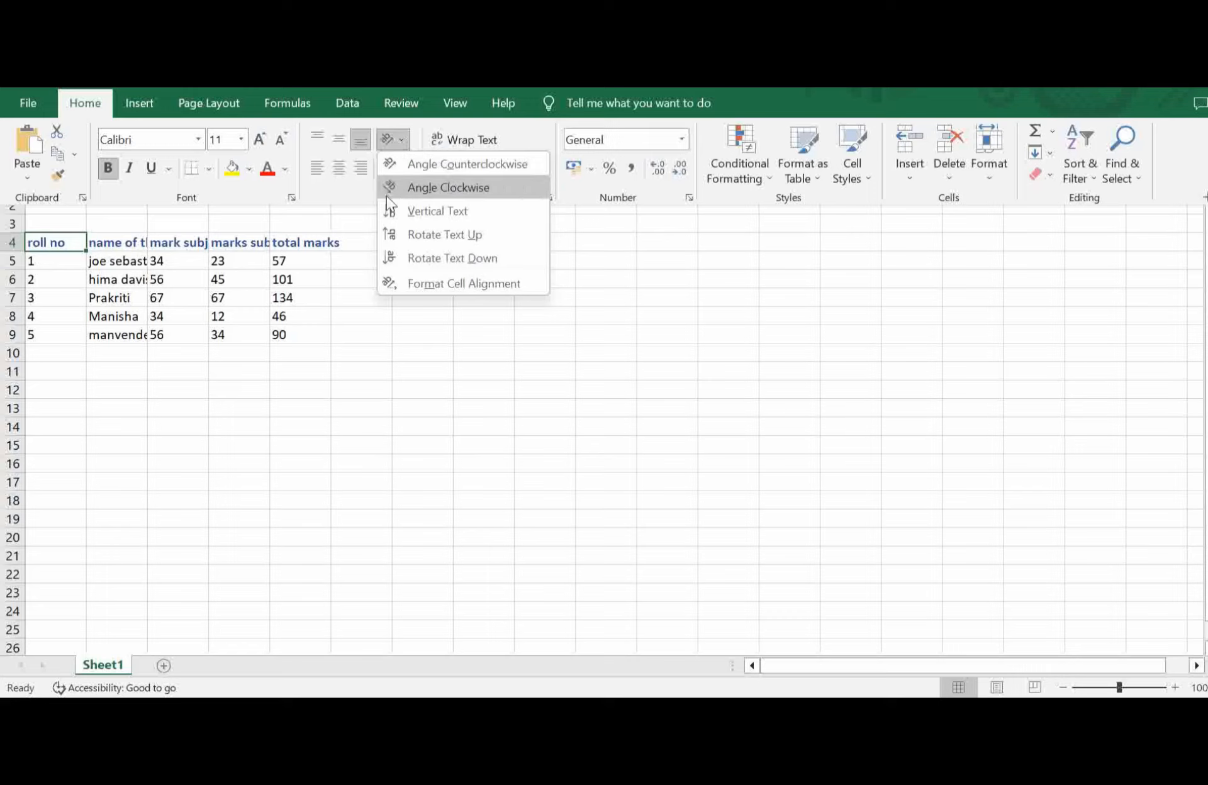
left_click(409, 164)
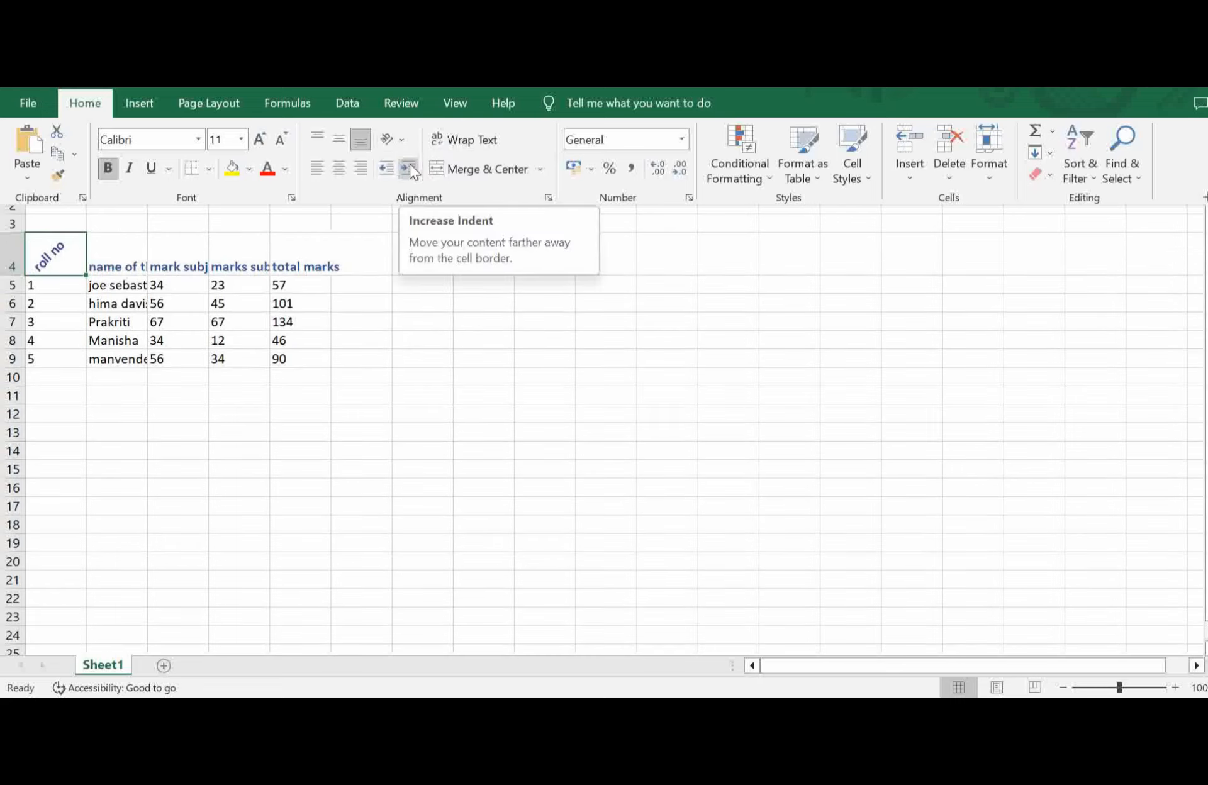
left_click(391, 139)
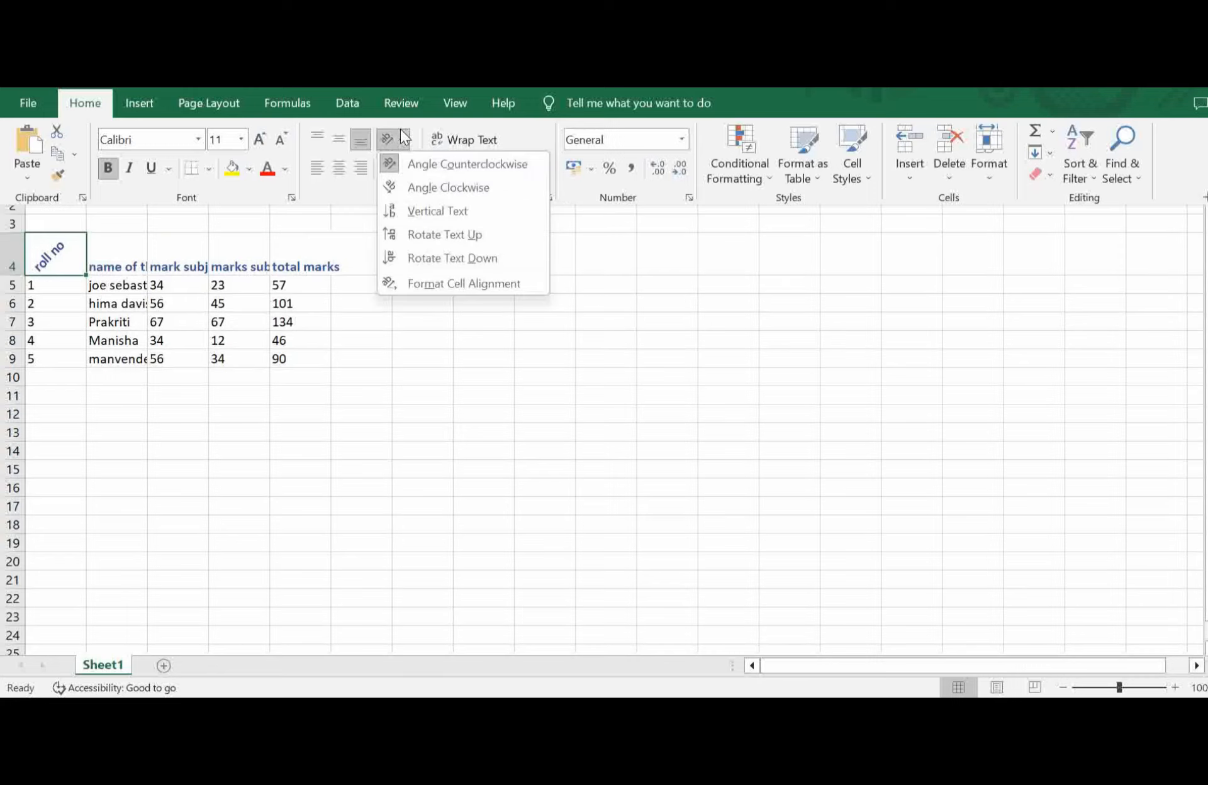
left_click(439, 169)
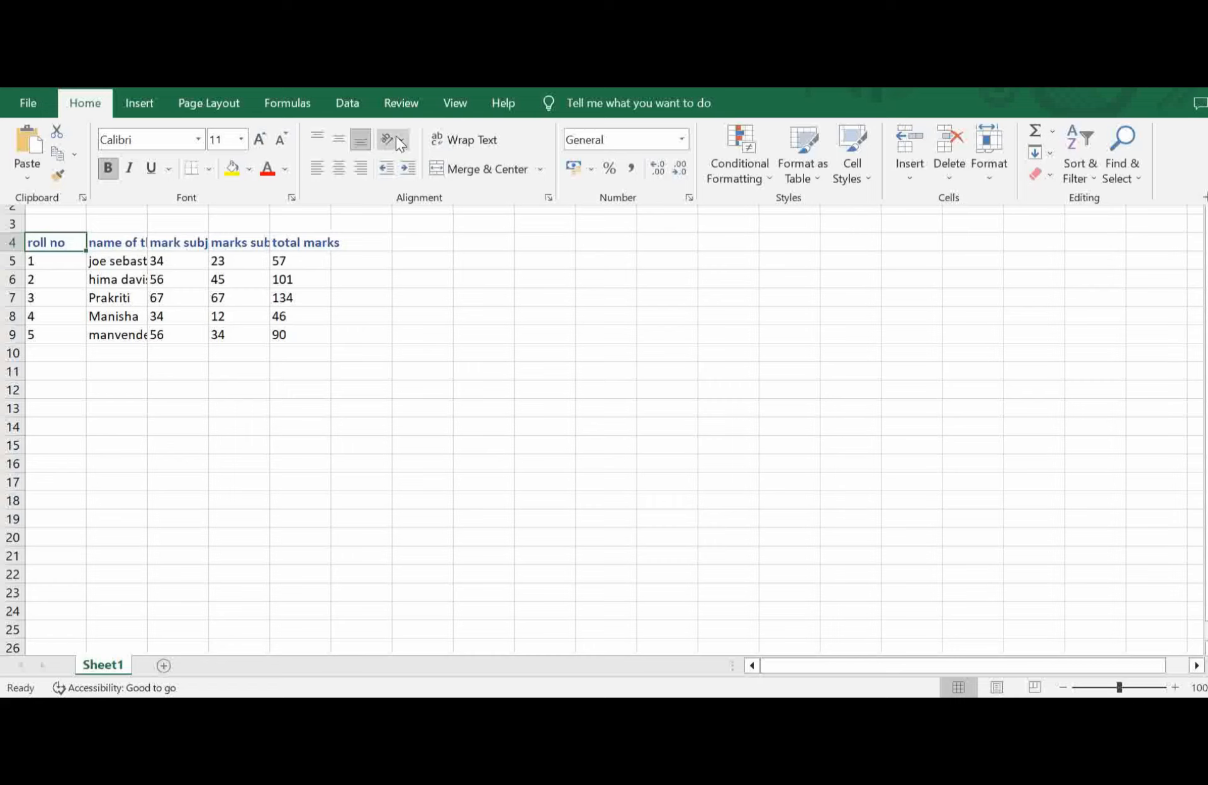
left_click(394, 137)
left_click(427, 164)
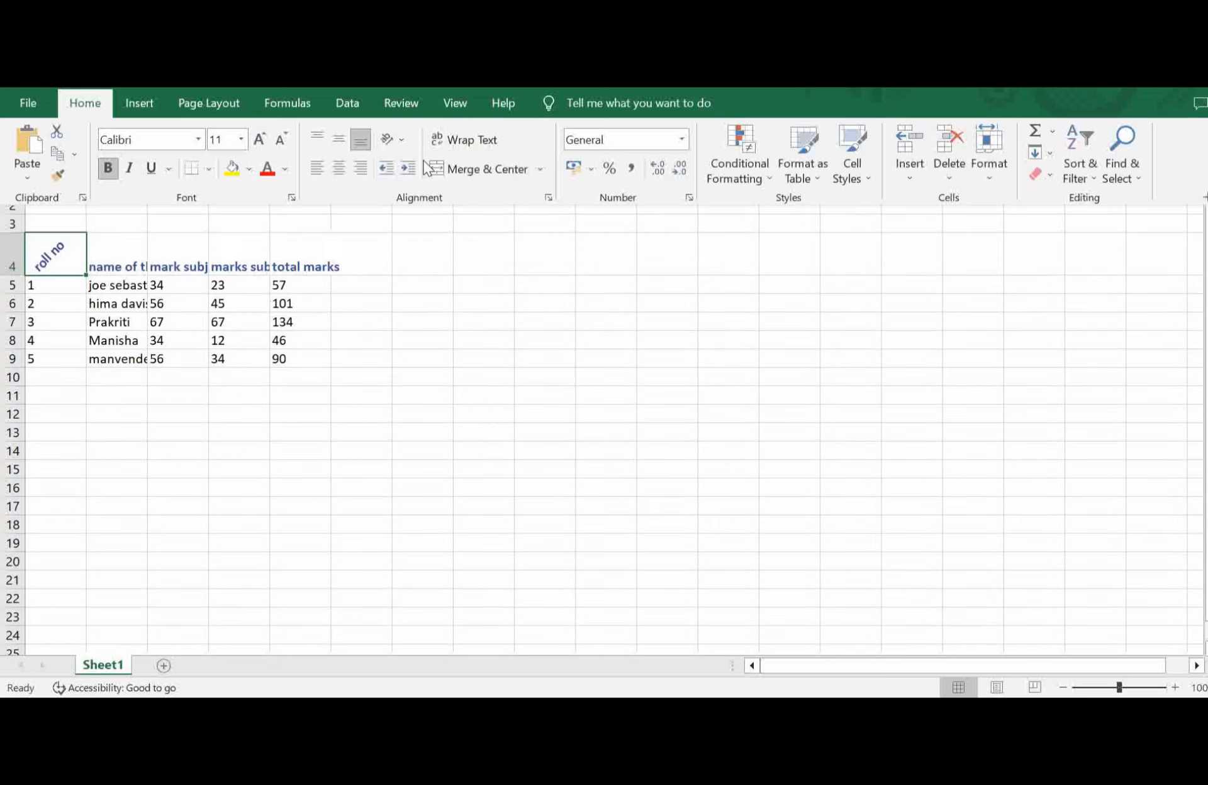
Try the Angle Clockwise and Vertical Text orientations on the roll no header in A4.
left_click(402, 136)
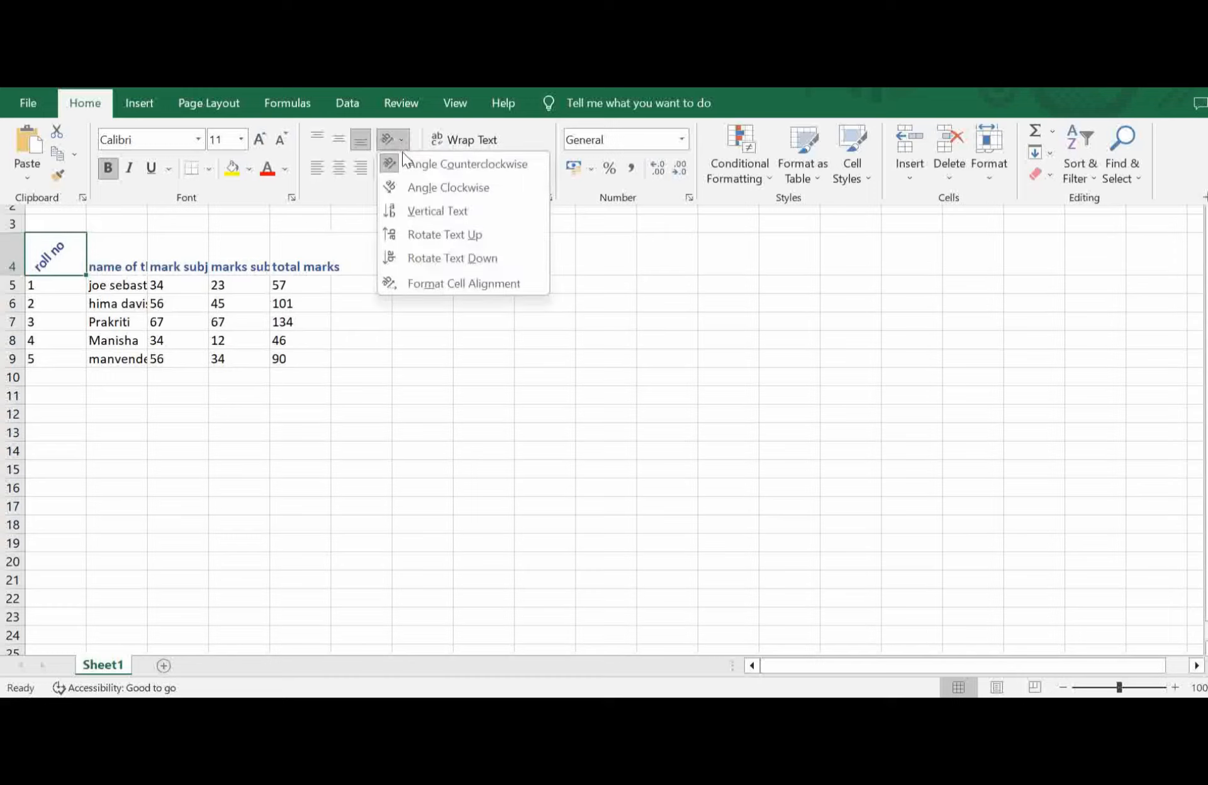
left_click(416, 192)
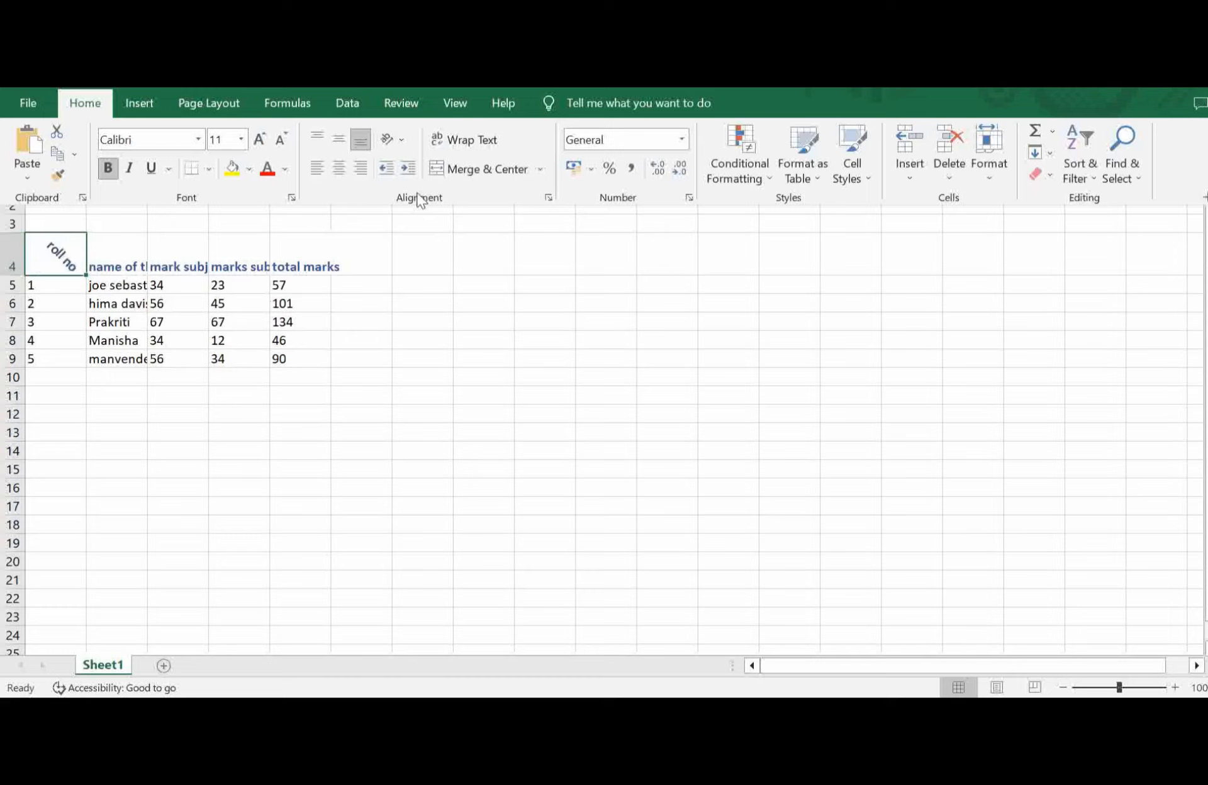
left_click(401, 137)
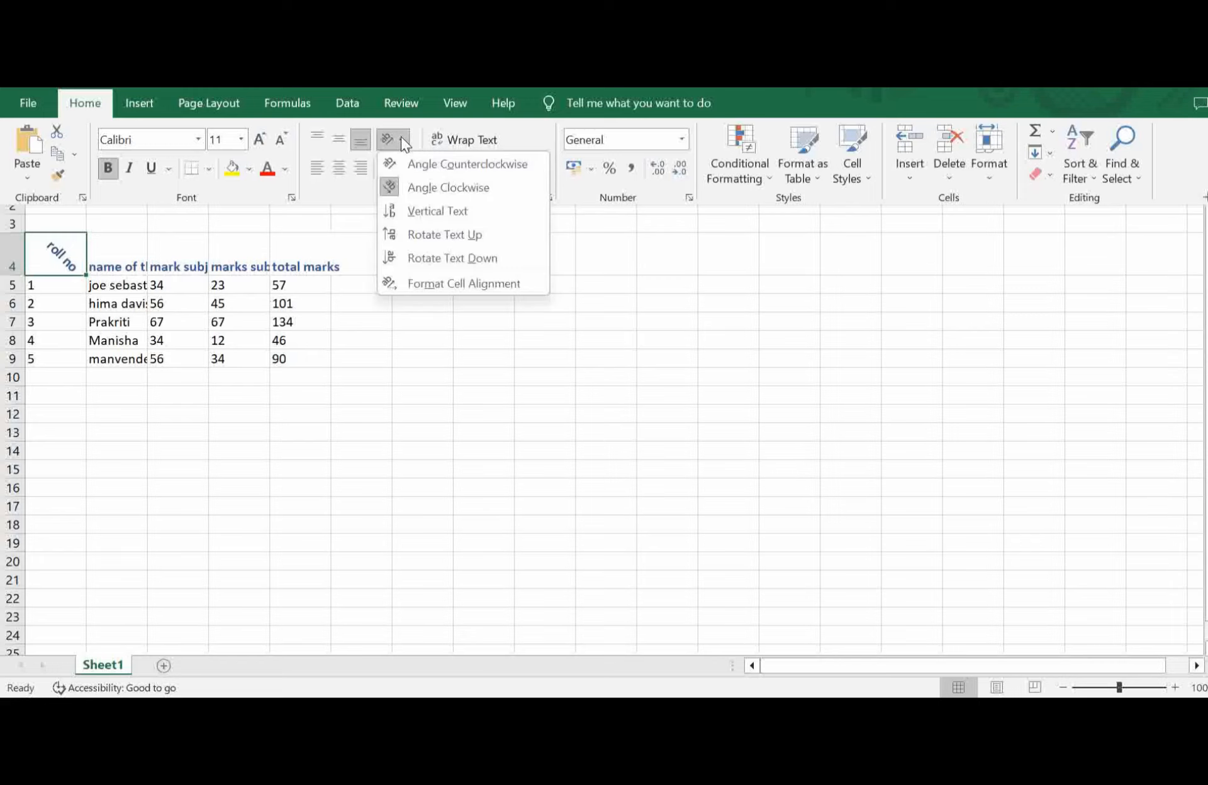
left_click(418, 214)
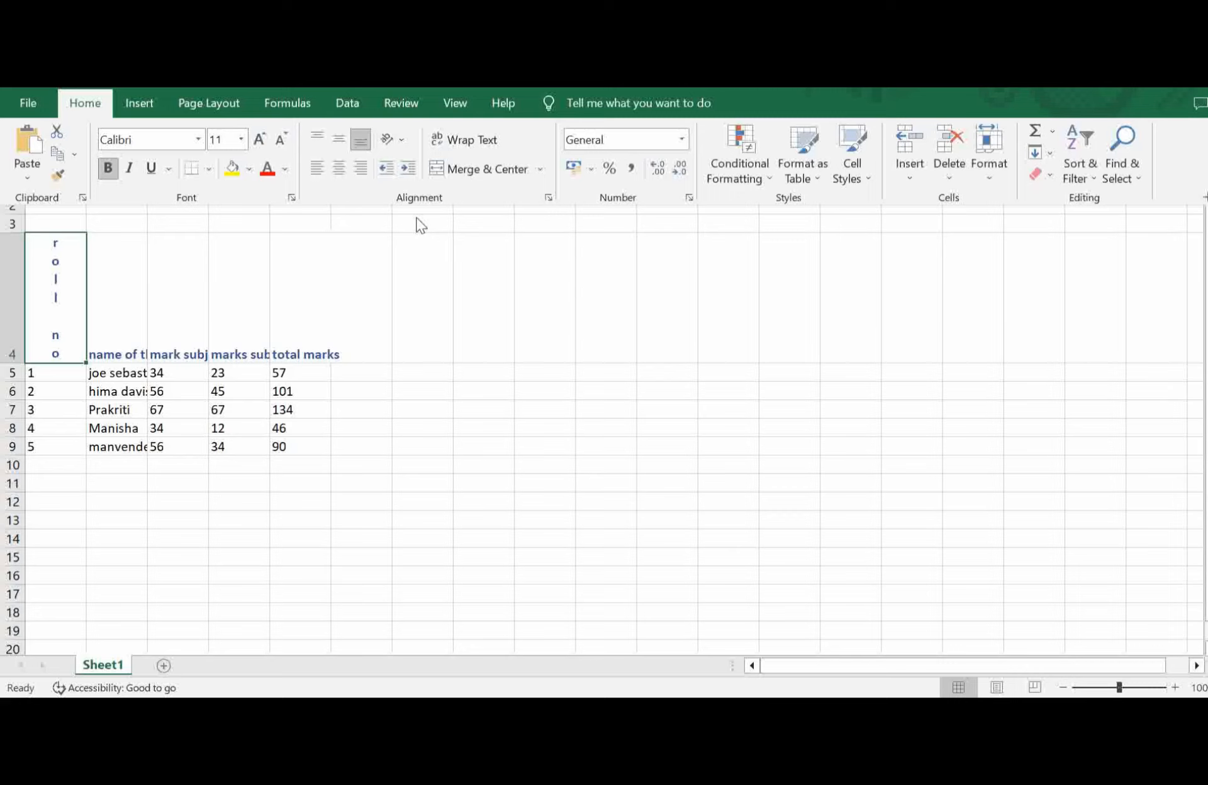
Try Rotate Text Up and Rotate Text Down on the roll no header in A4.
left_click(405, 137)
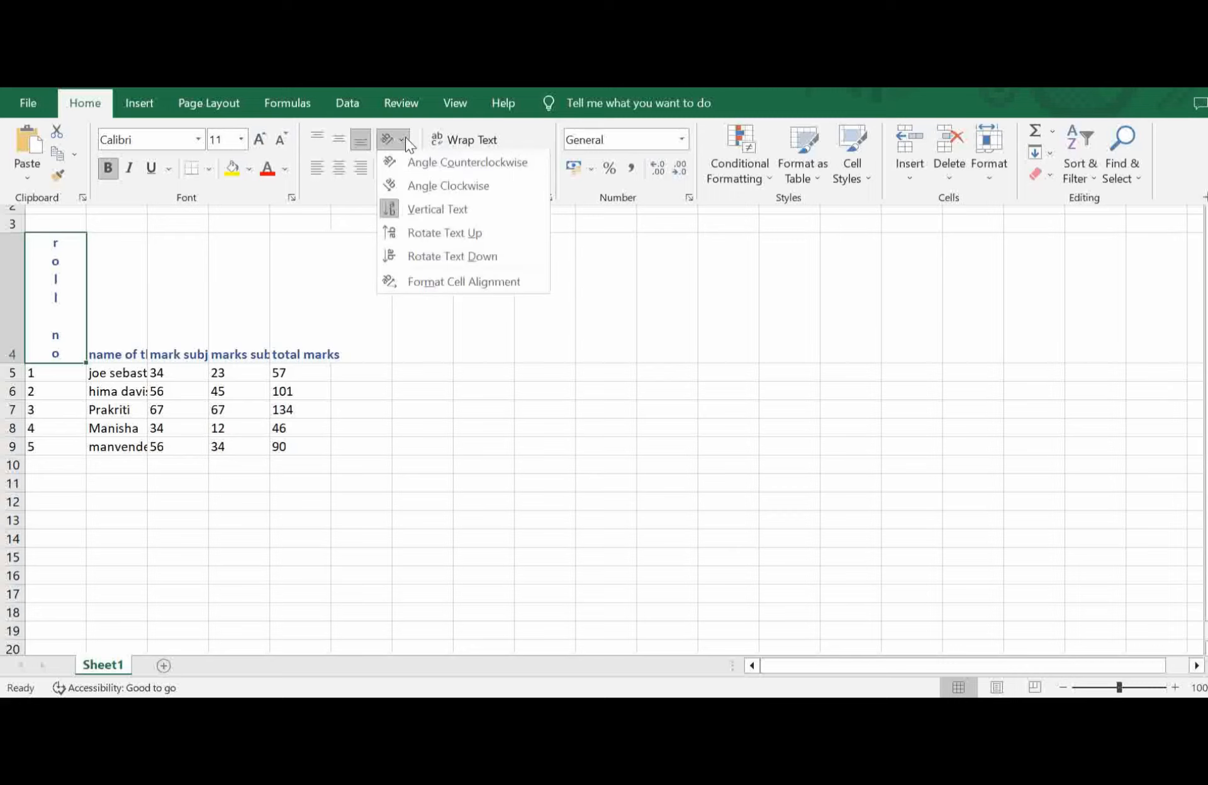
left_click(418, 242)
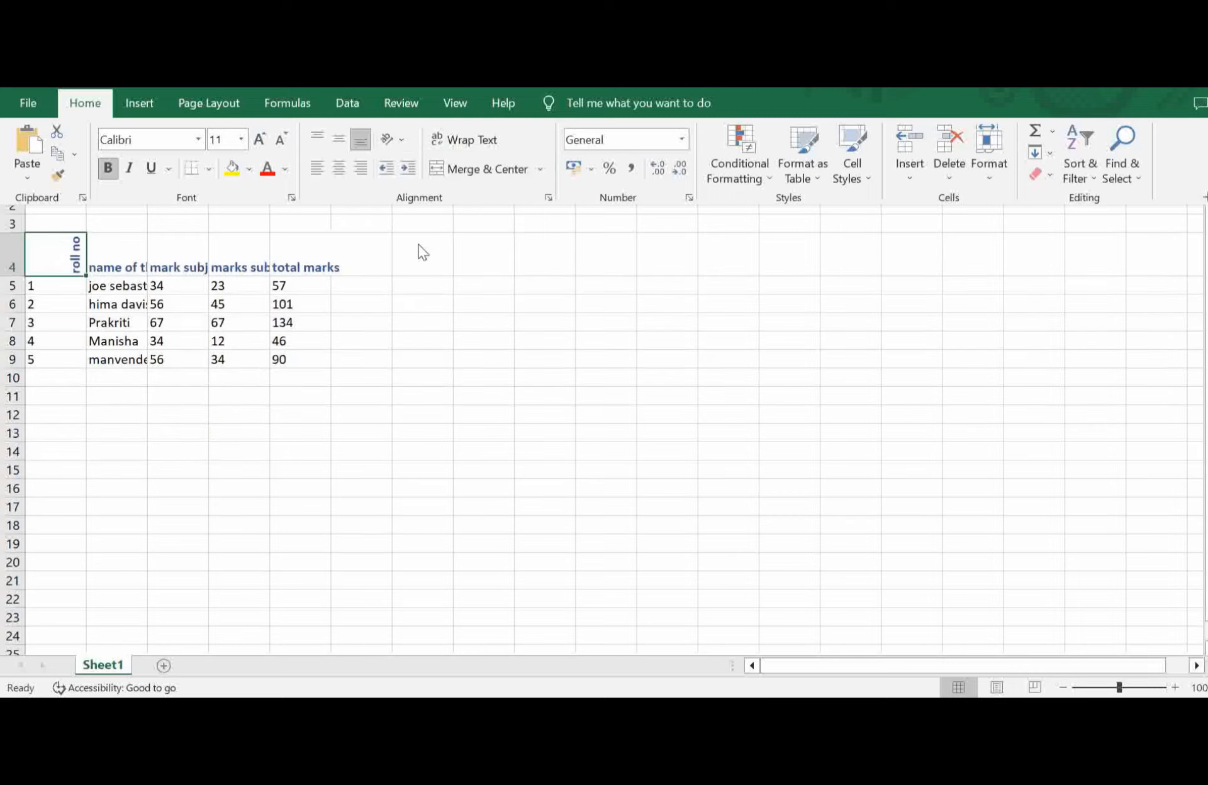
left_click(394, 137)
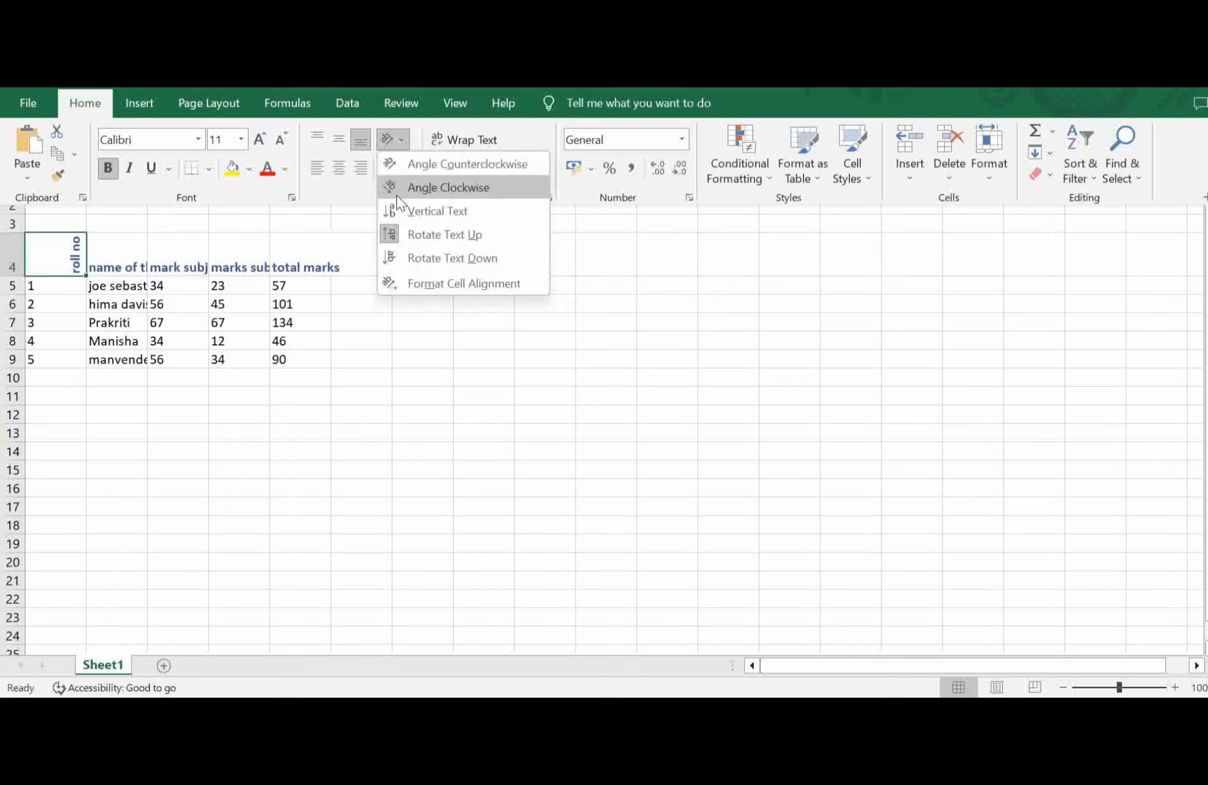
left_click(421, 259)
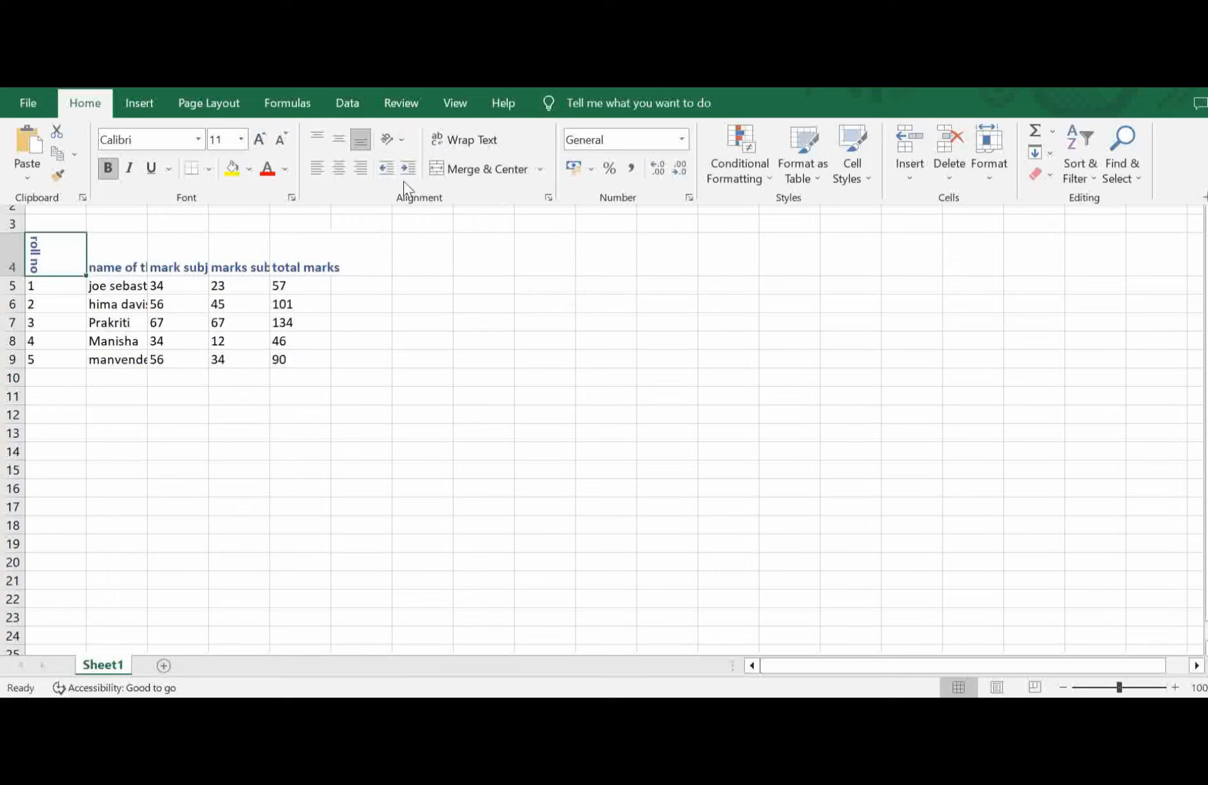
Try a custom text orientation of -50 degrees for the roll no header in A4 through the cell alignment settings.
left_click(402, 142)
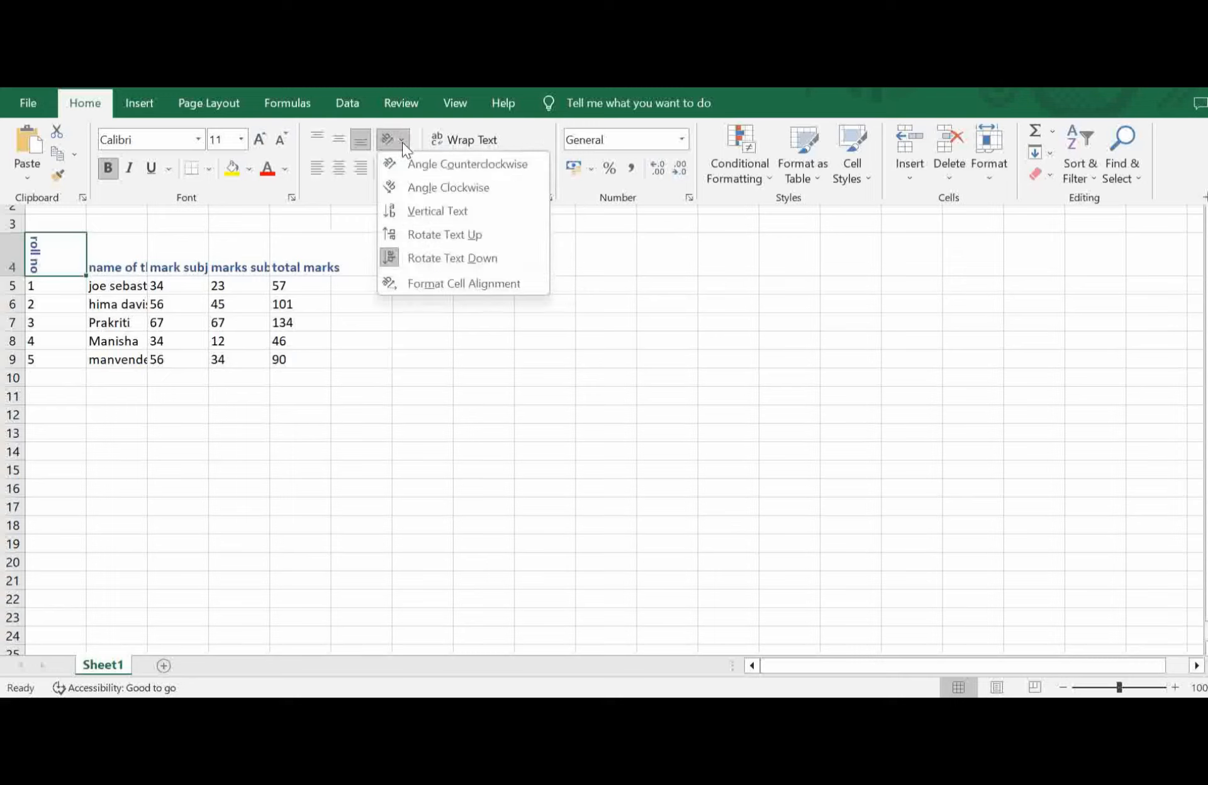
left_click(429, 287)
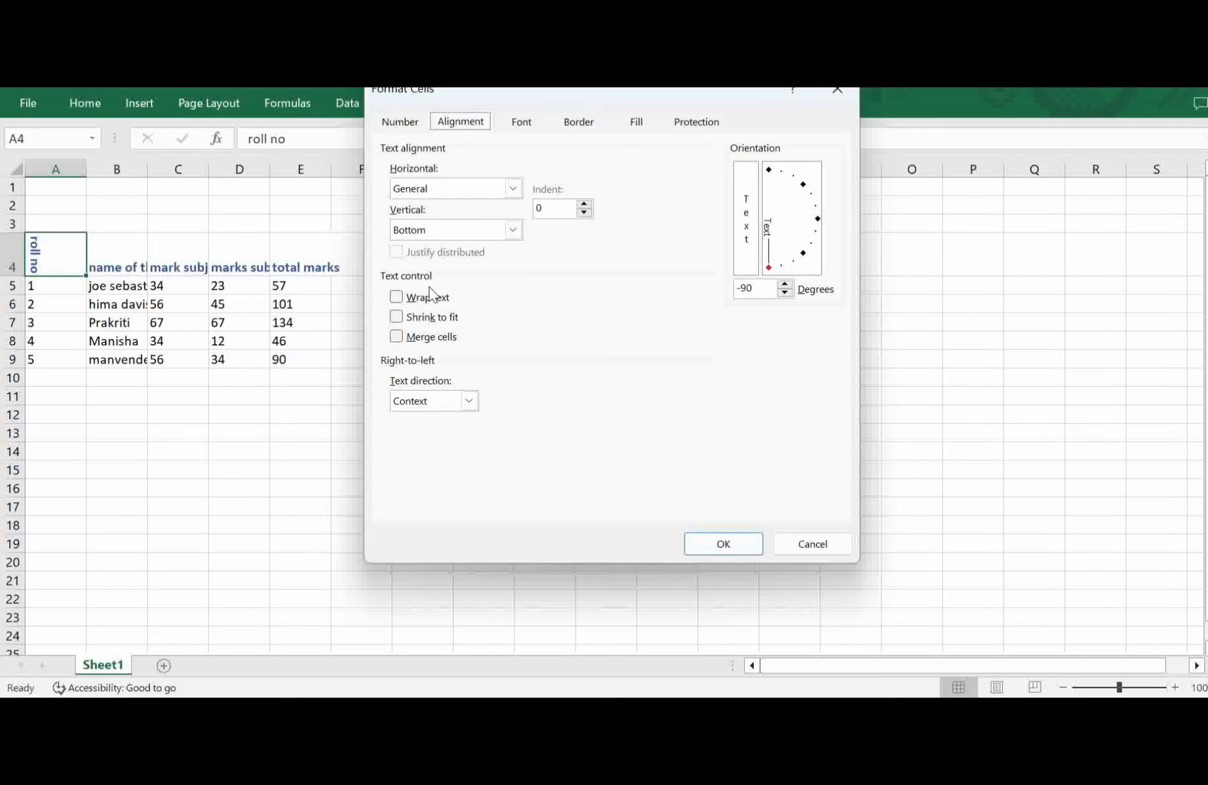
left_click(785, 292)
left_click(785, 284)
left_click(785, 285)
left_click(785, 284)
left_click(785, 284)
left_click(785, 285)
left_click(785, 284)
left_click(785, 284)
left_click(785, 285)
left_click(785, 284)
left_click(785, 285)
left_click(785, 285)
left_click(785, 284)
left_click(785, 284)
left_click(785, 284)
left_click(785, 285)
left_click(785, 284)
left_click(785, 284)
left_click(785, 284)
left_click(785, 285)
left_click(785, 285)
left_click(785, 285)
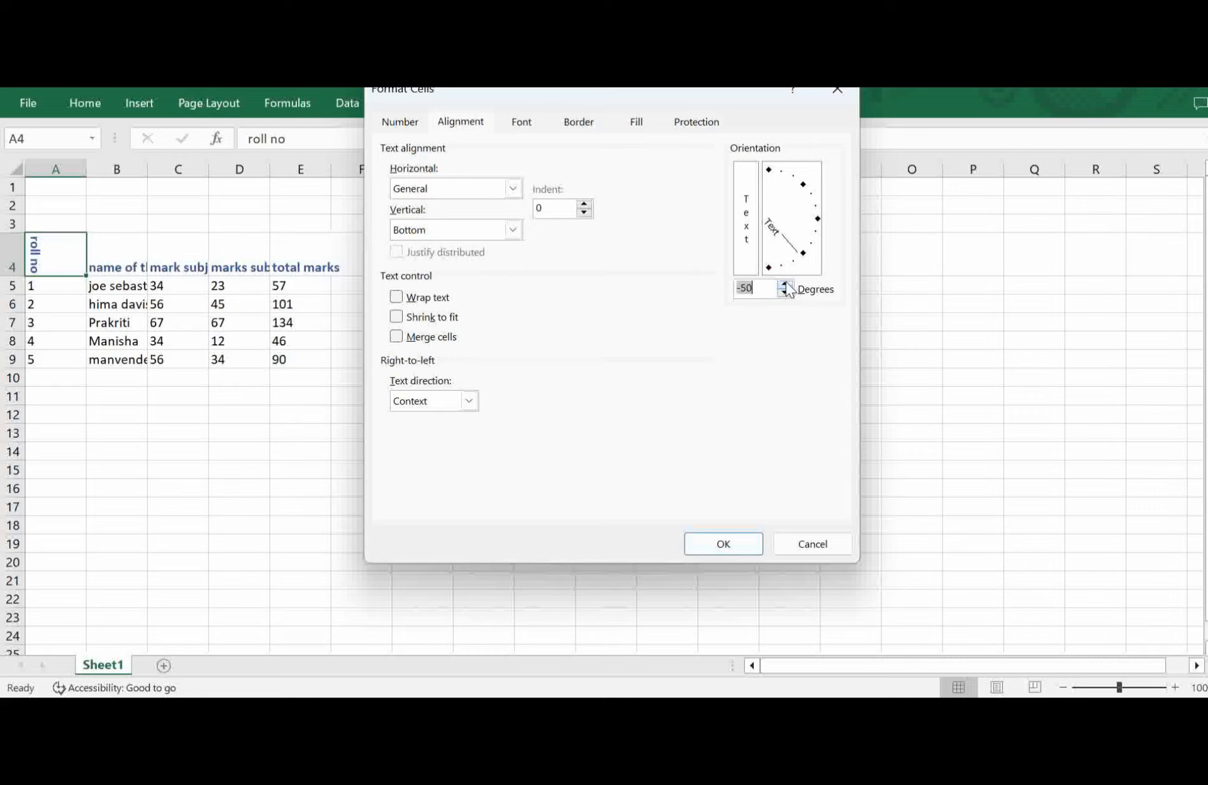
left_click(734, 551)
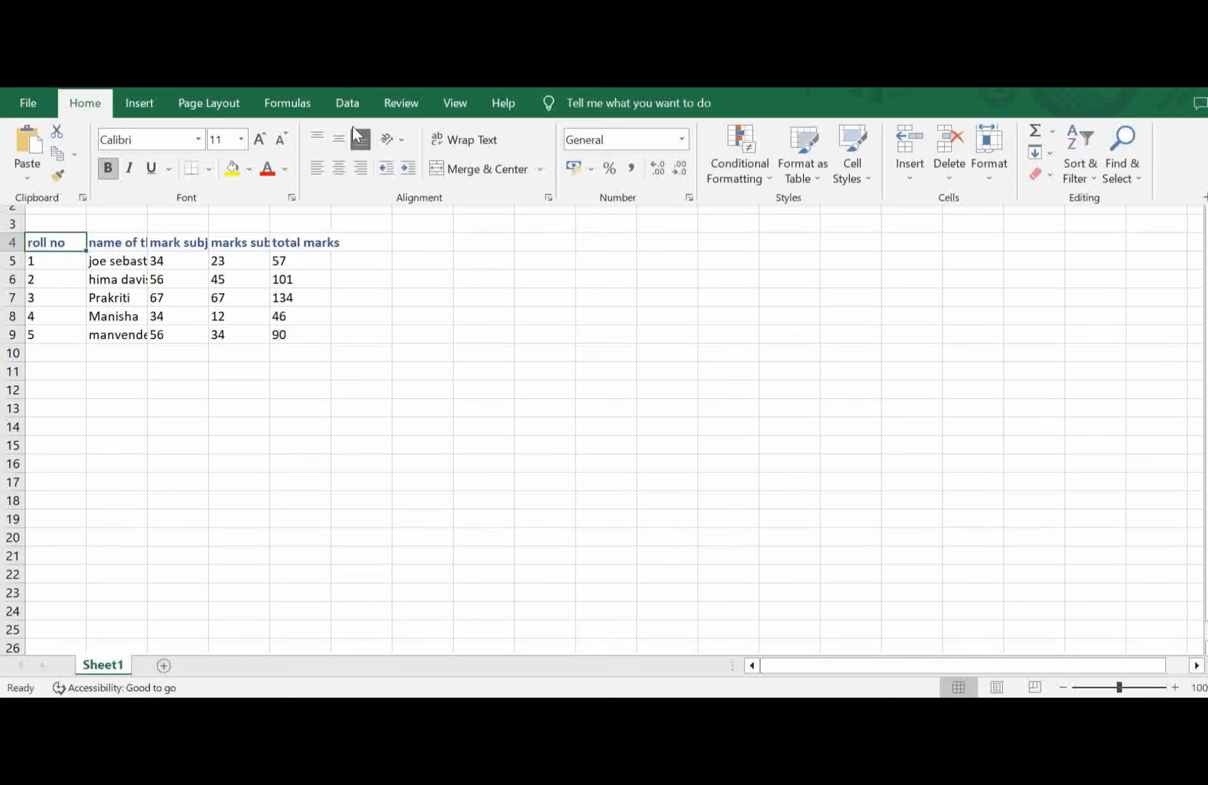
left_click(114, 488)
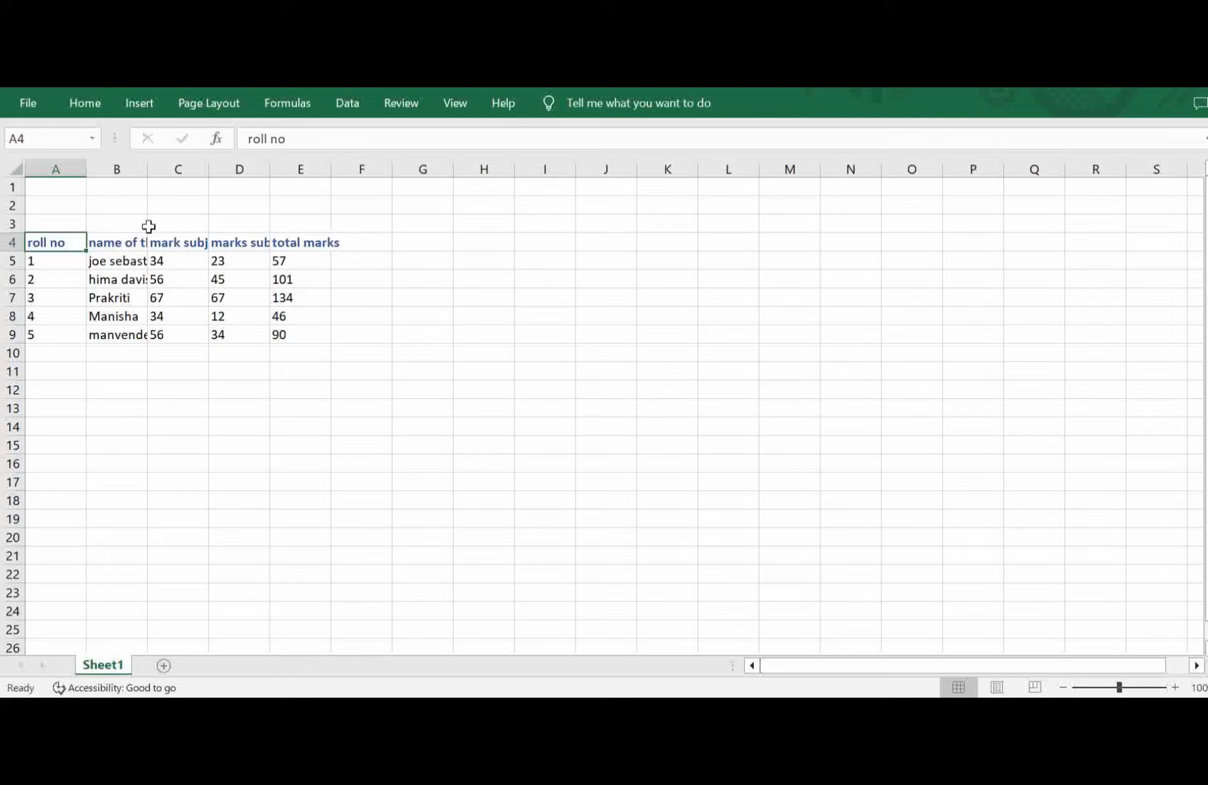
Wrap the text of the student name, subject1 and subject2 headers in B4:D4.
left_click(115, 245)
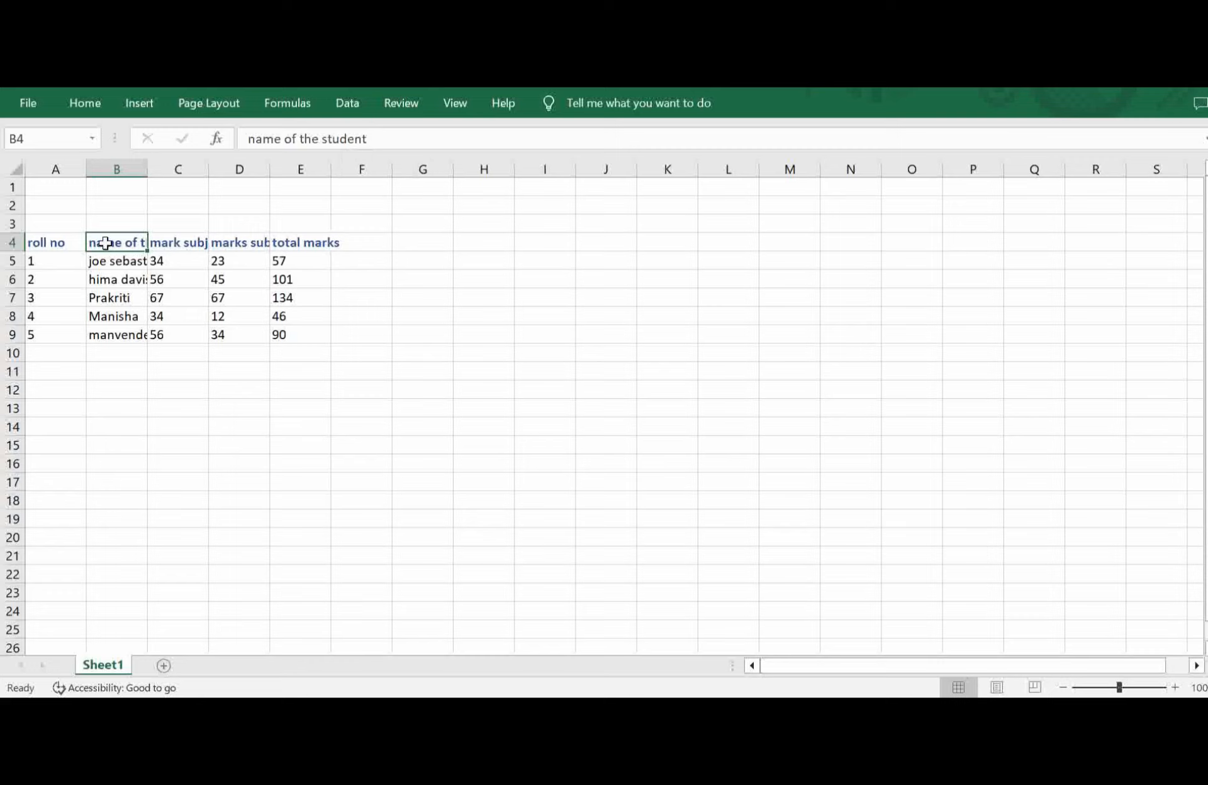
left_click(172, 237)
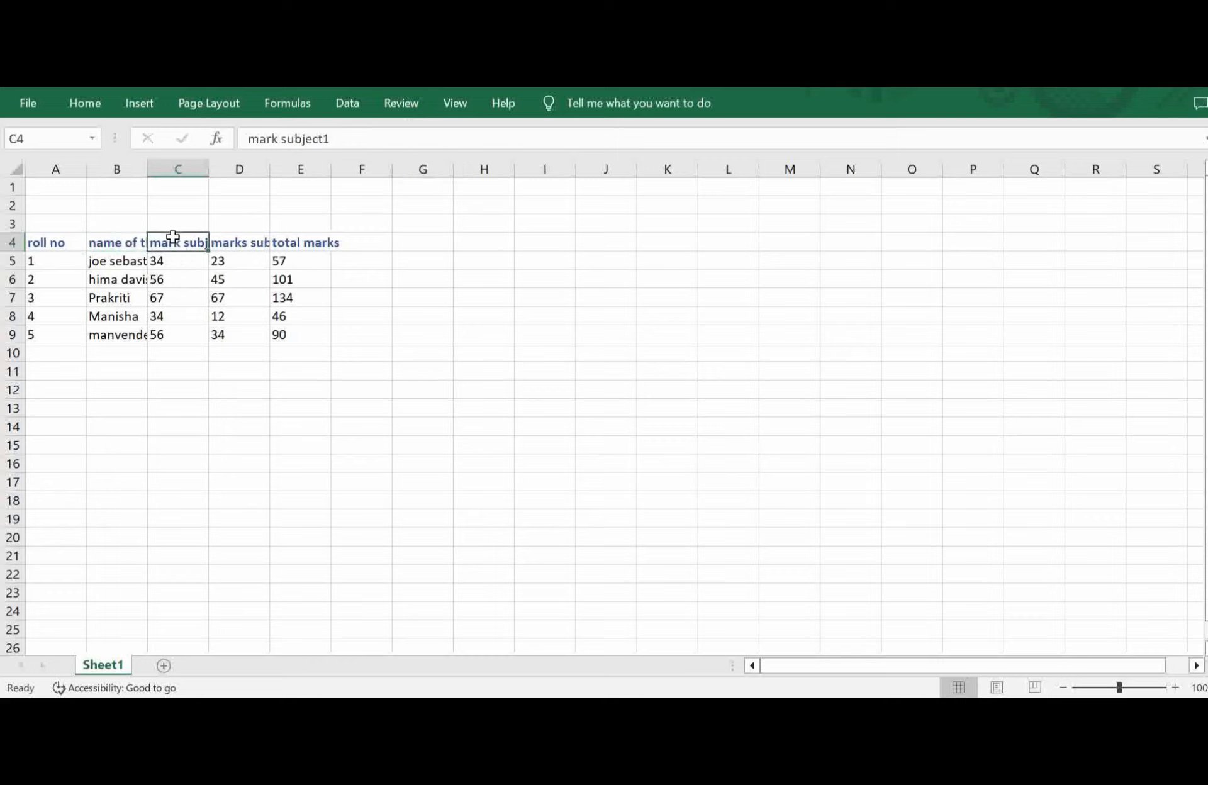
left_click(230, 247)
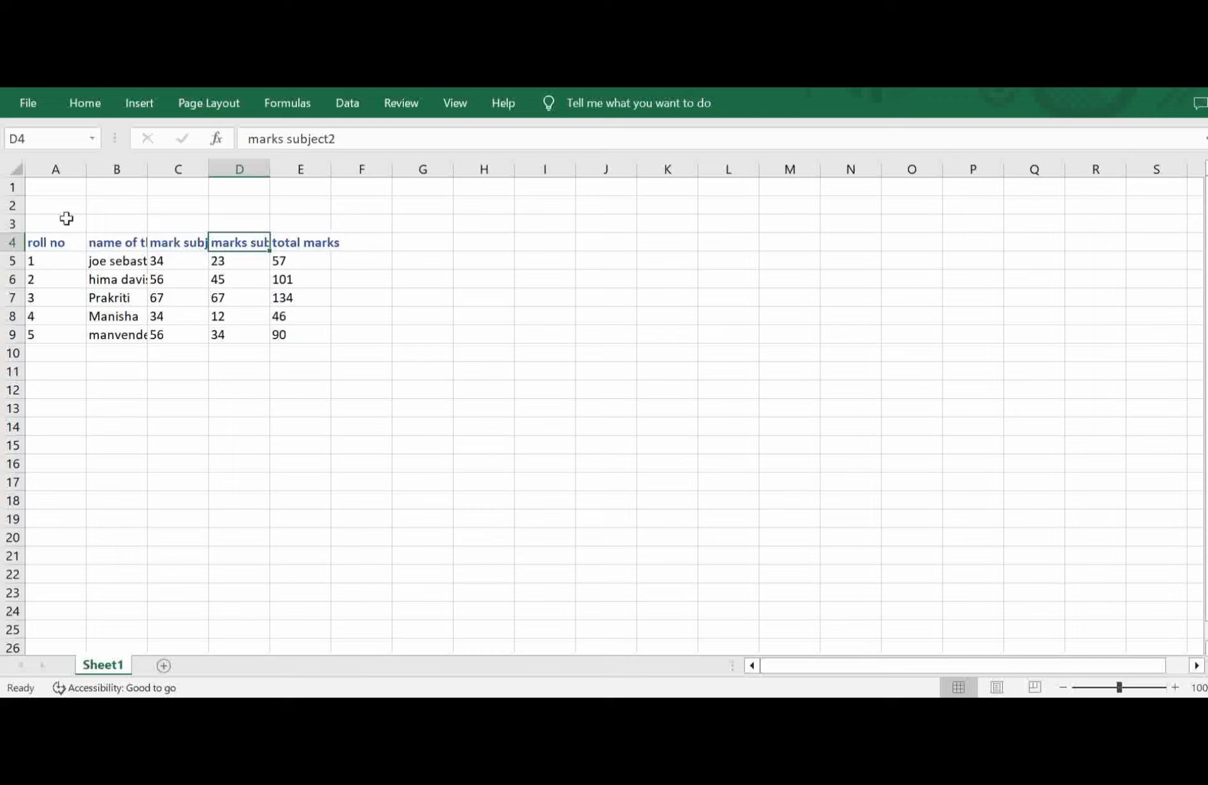
left_click(9, 244)
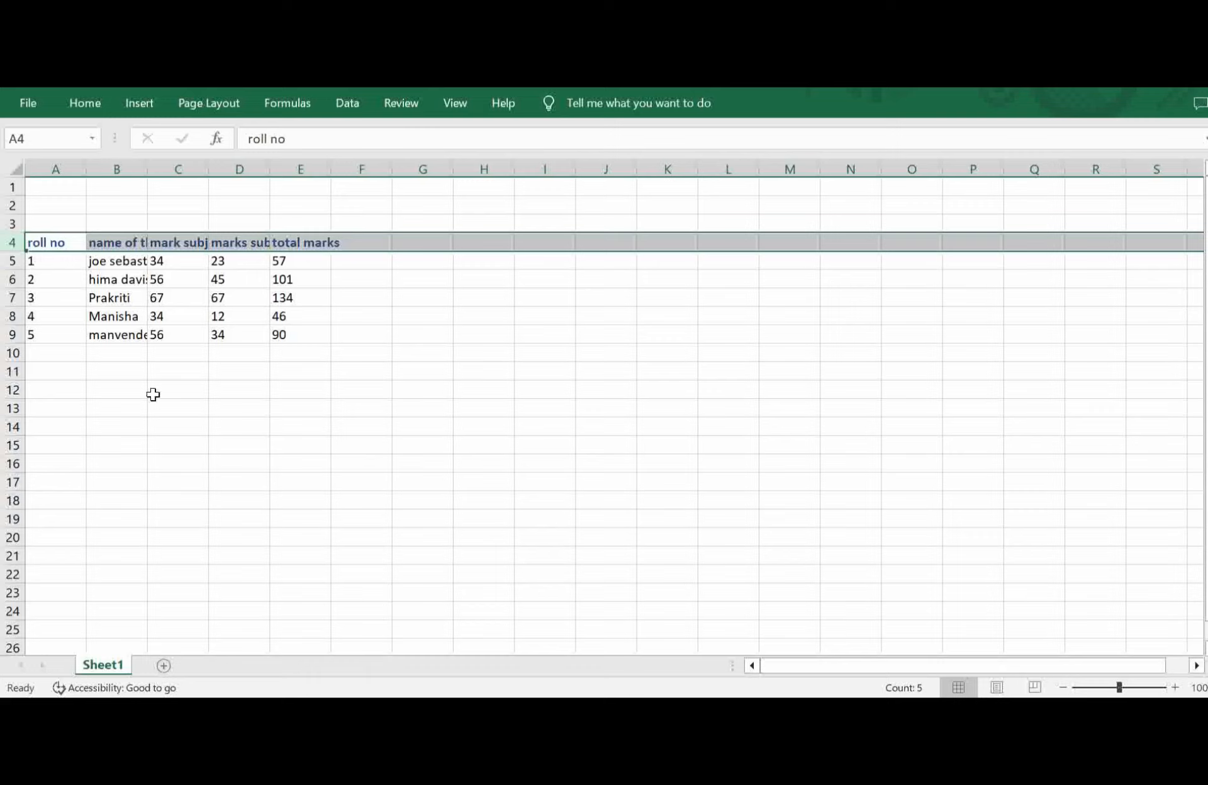
left_click(102, 240)
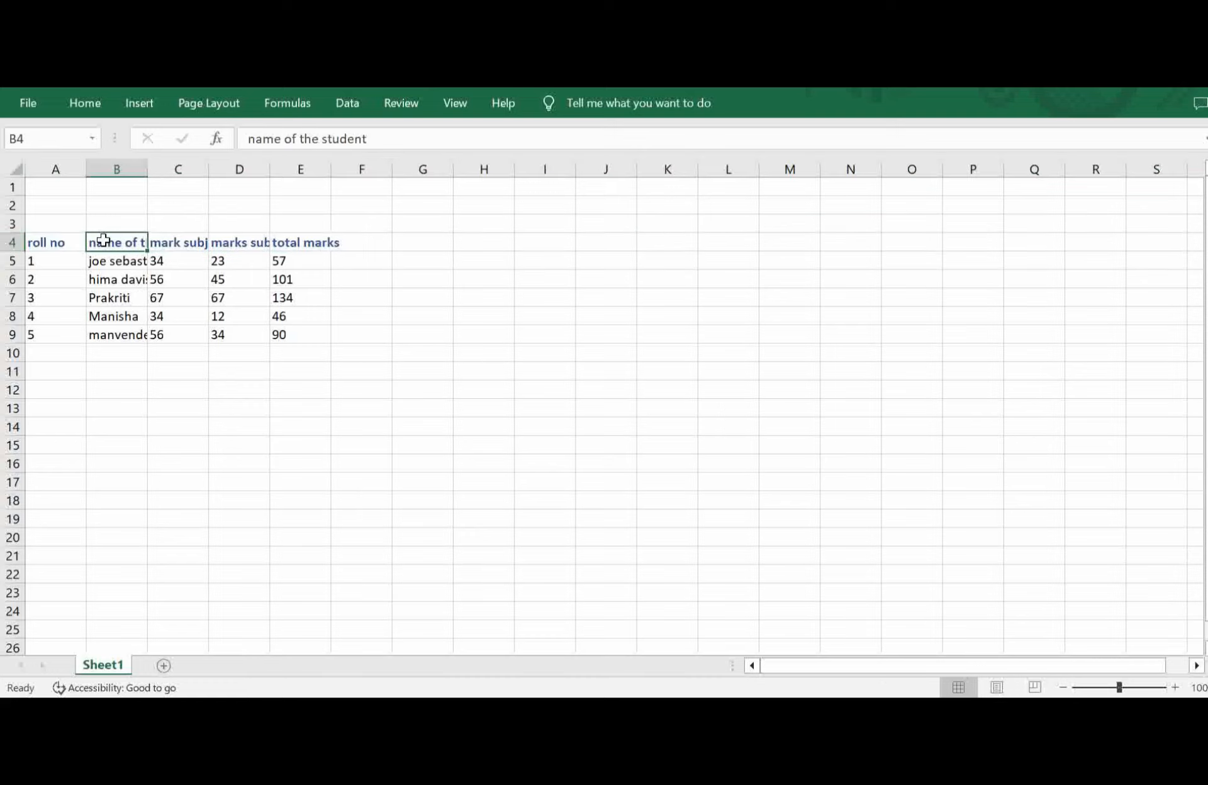
left_click_drag(103, 239, 228, 241)
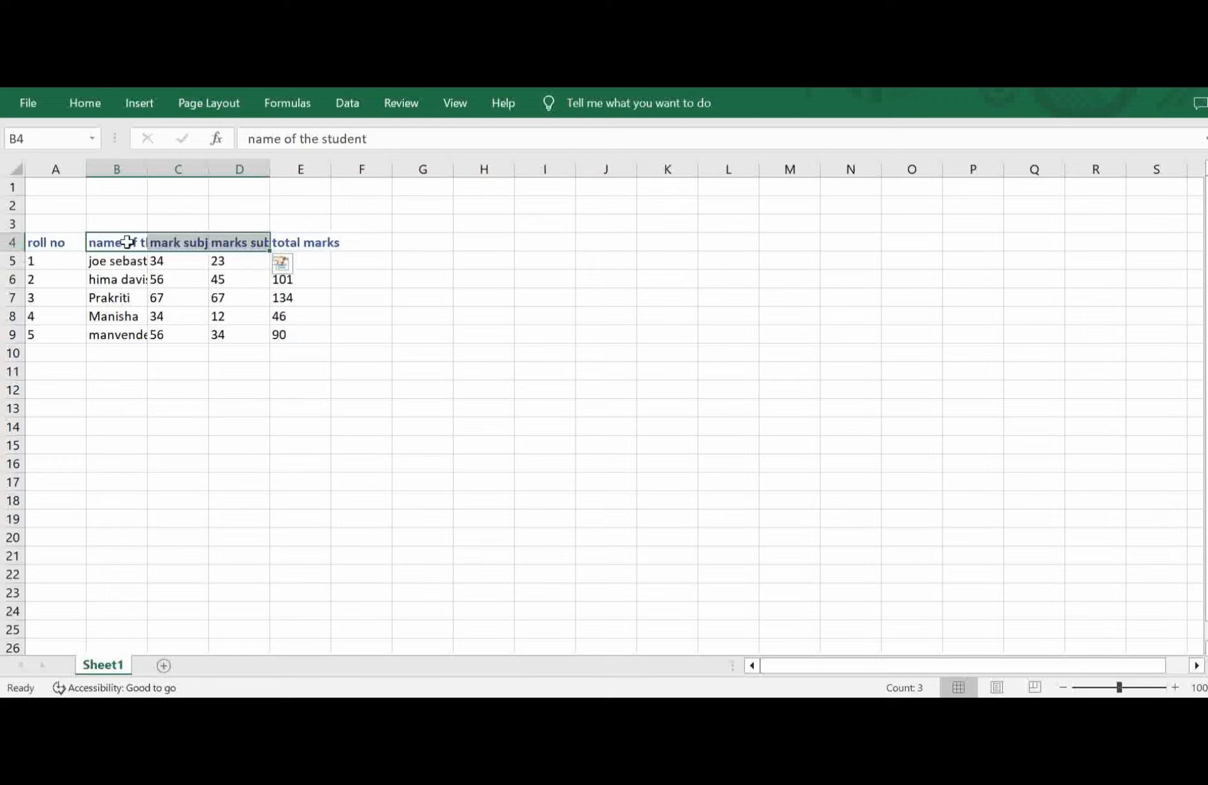
left_click(74, 98)
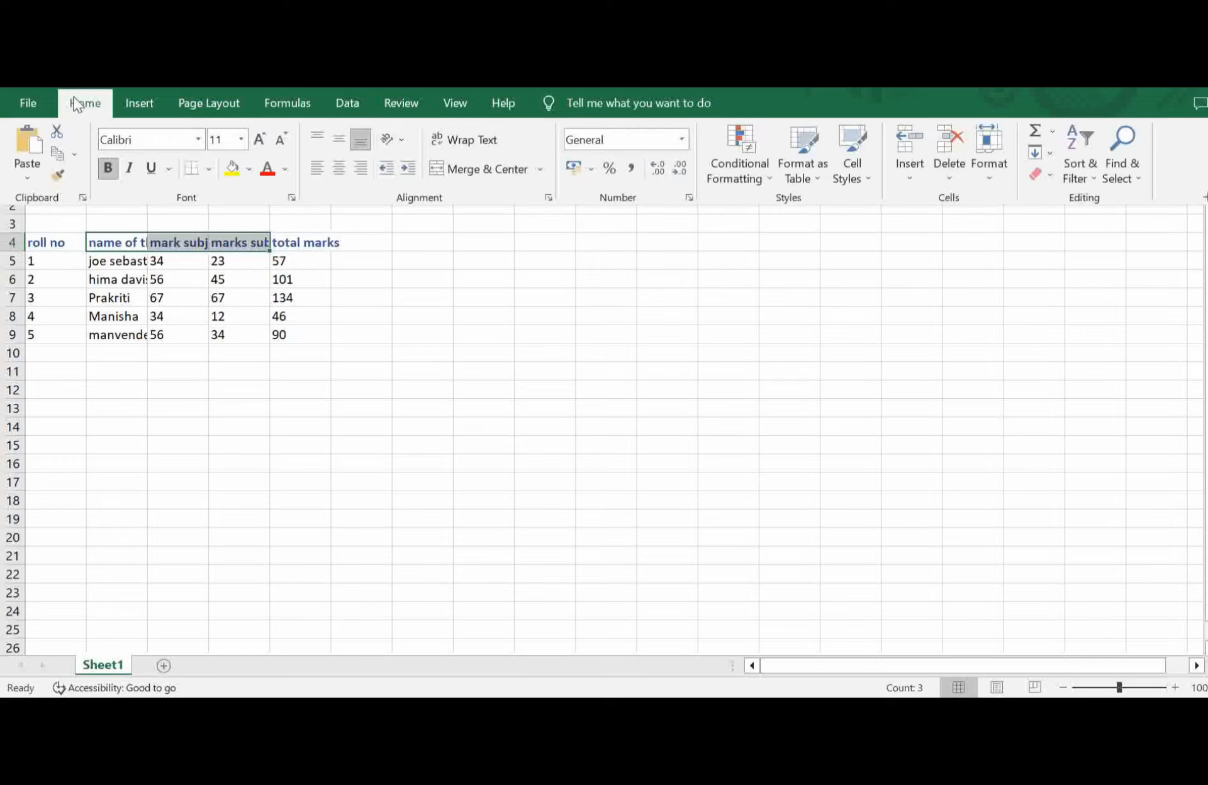
left_click(464, 142)
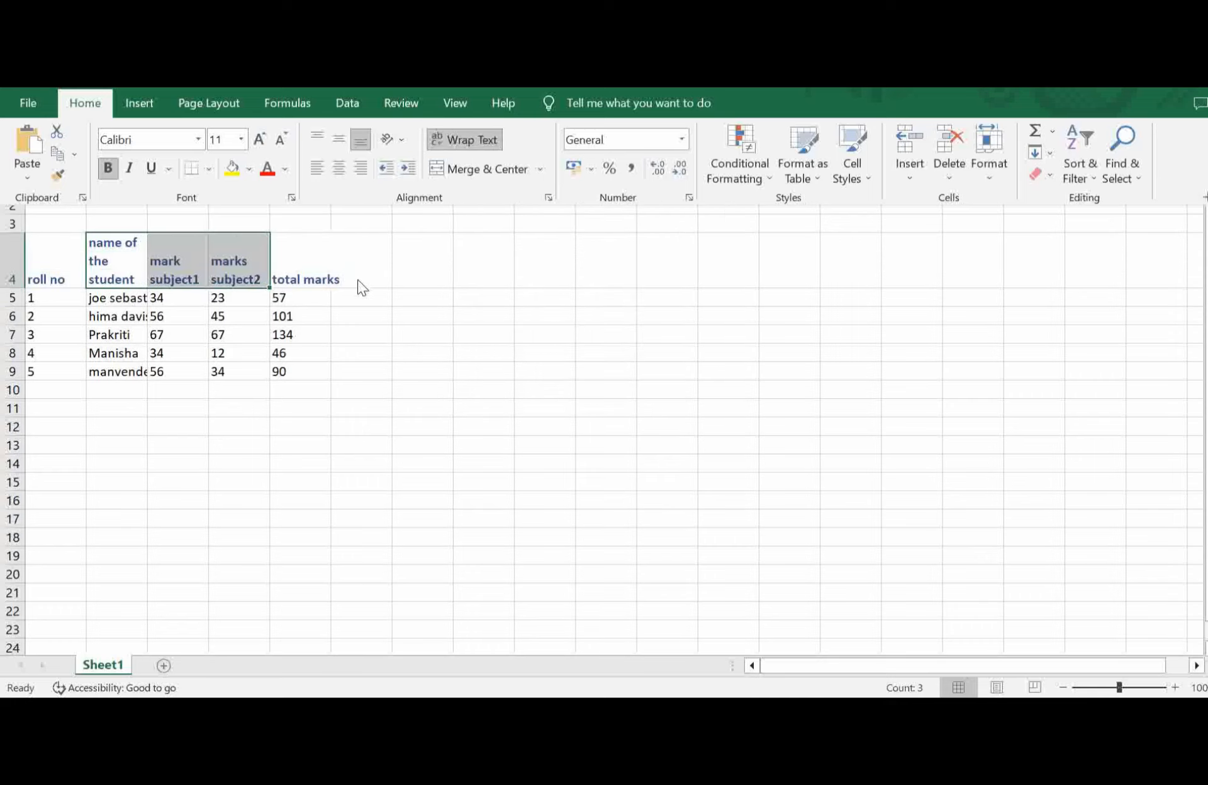
left_click(152, 374)
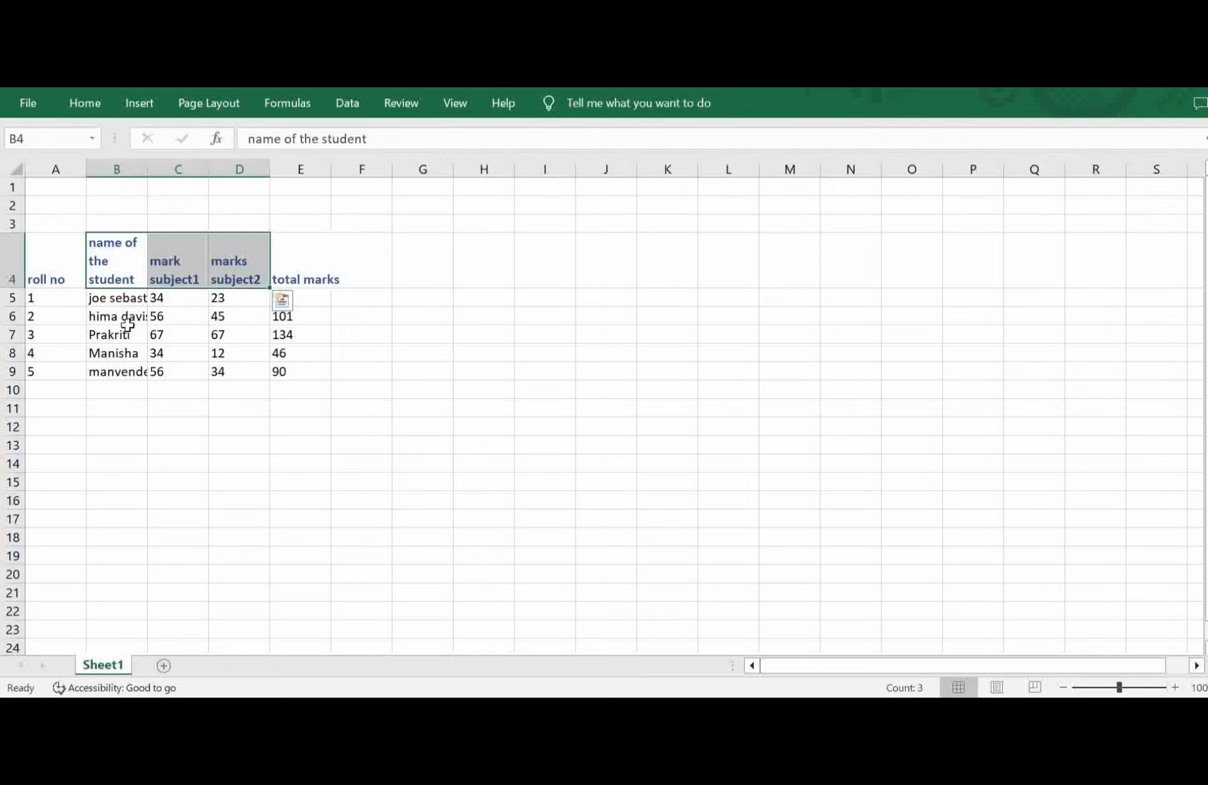
Increase the height of student rows 5 to 9 to roughly double, all equally tall.
left_click(96, 304)
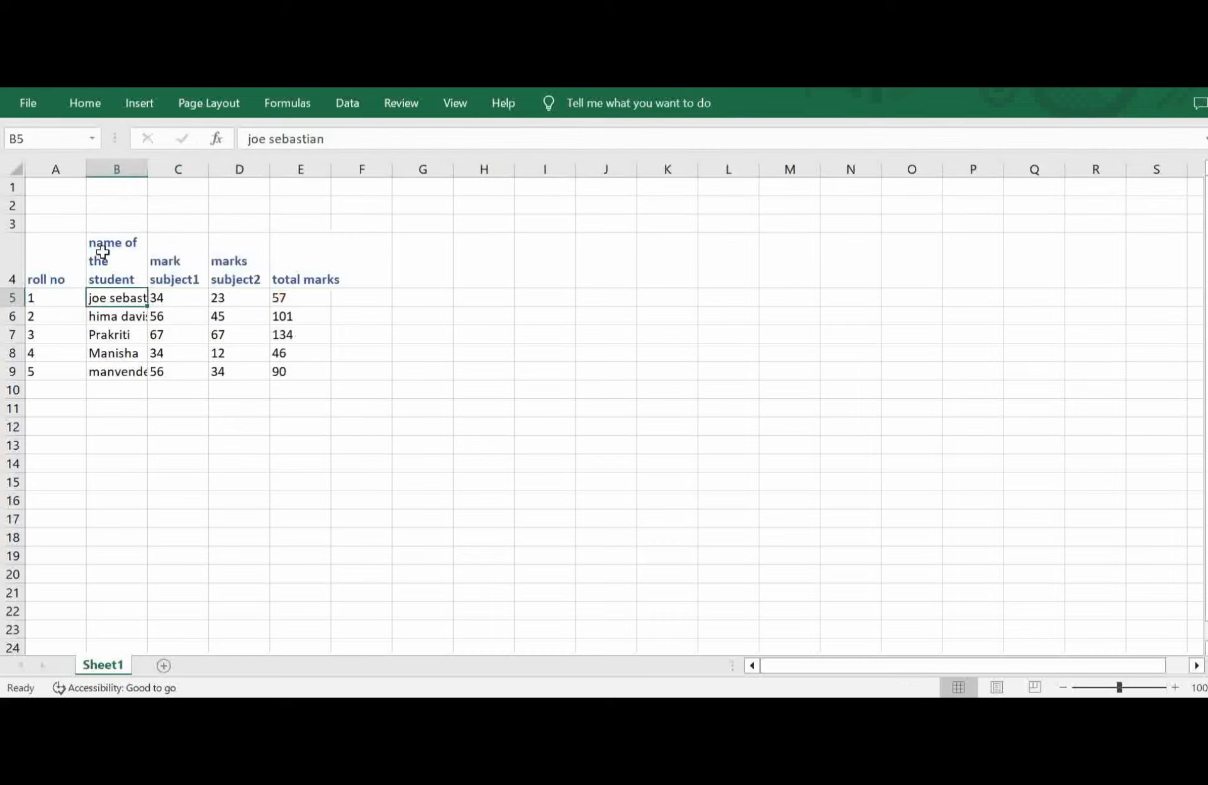
left_click(50, 269)
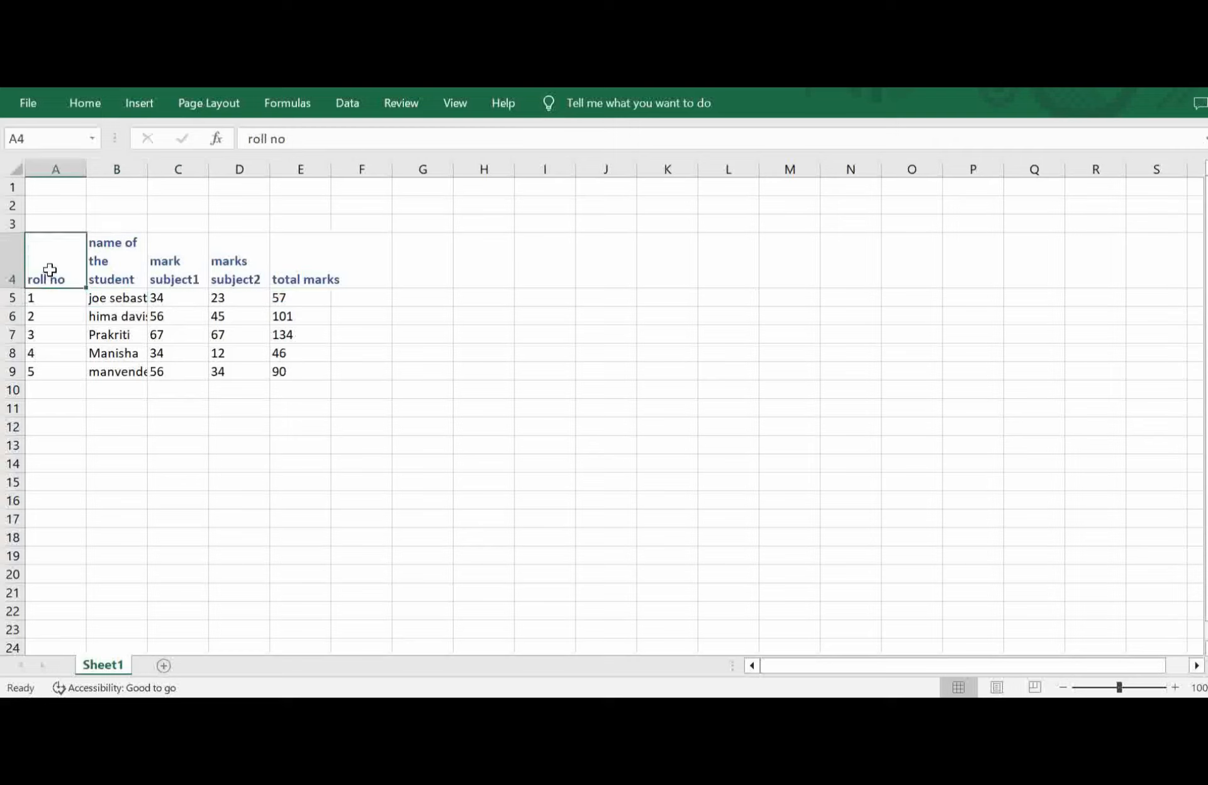
left_click(6, 297)
left_click_drag(7, 297, 11, 403)
left_click(457, 374)
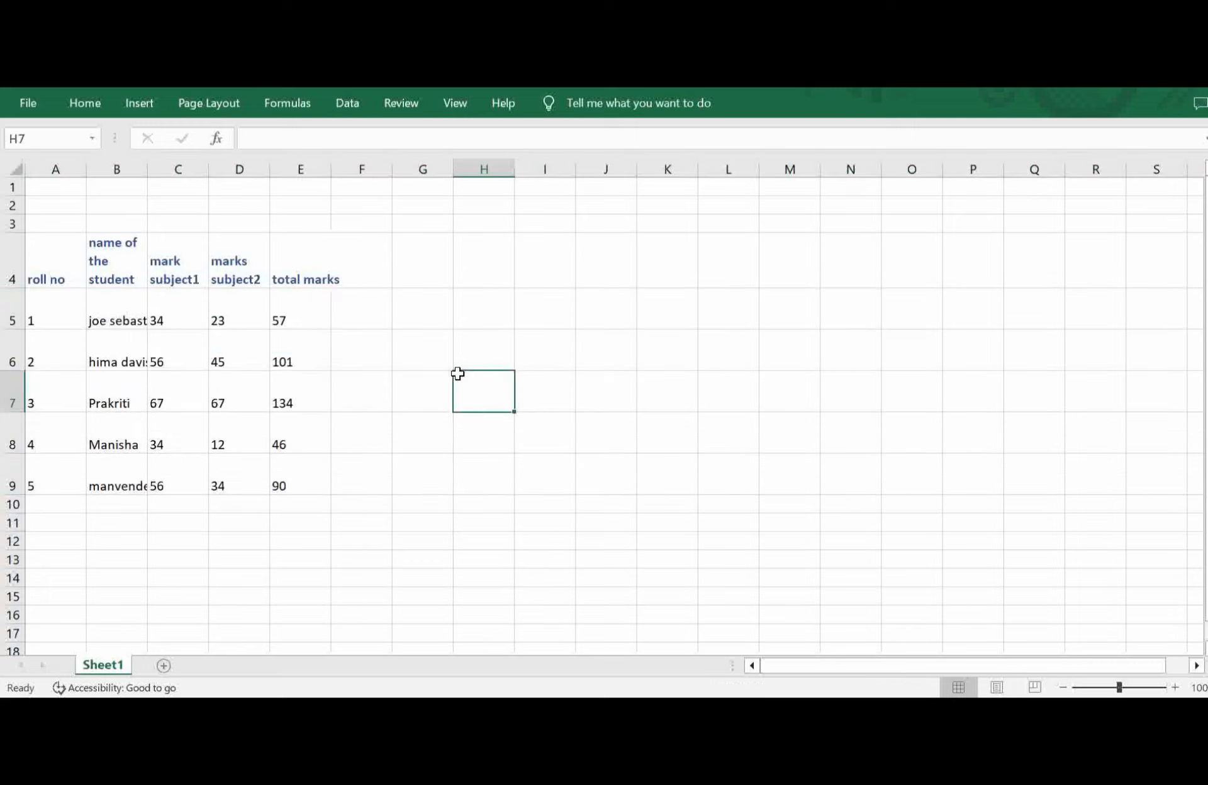
Center the roll number in A5 both vertically and horizontally within its cell.
left_click(51, 311)
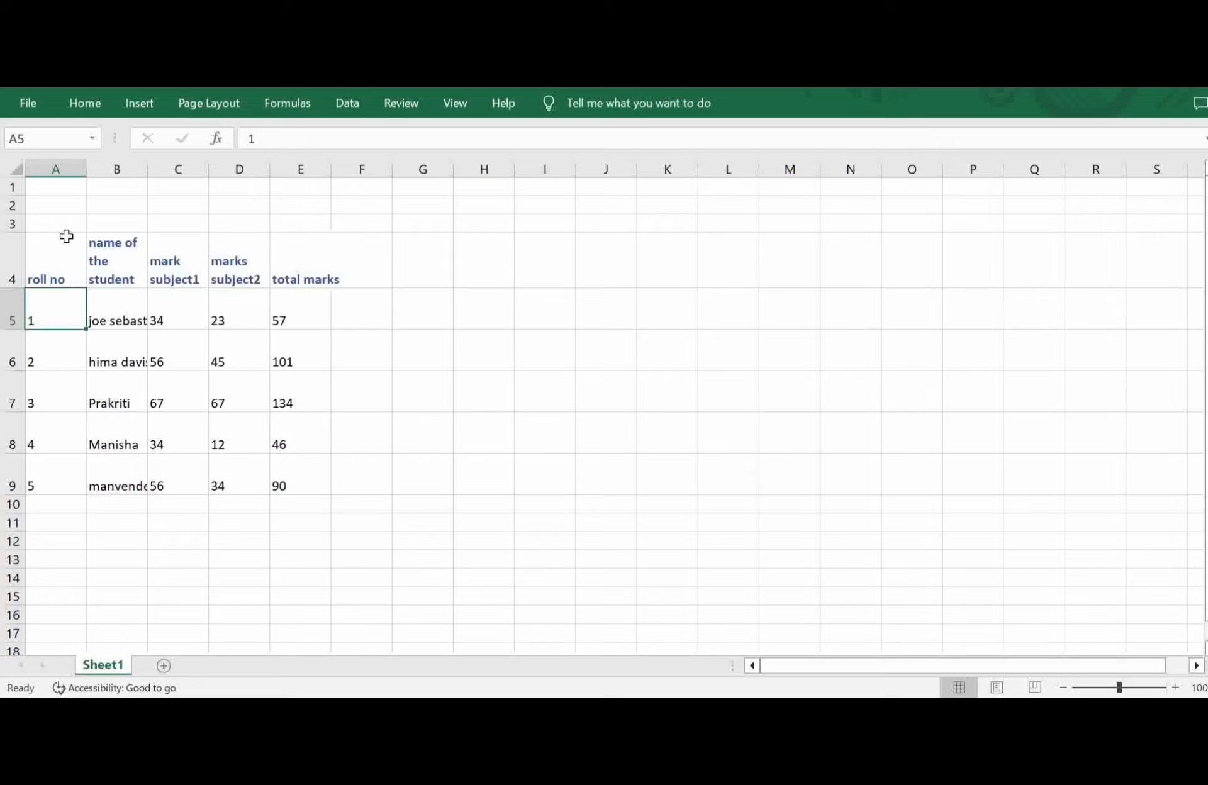
left_click(83, 103)
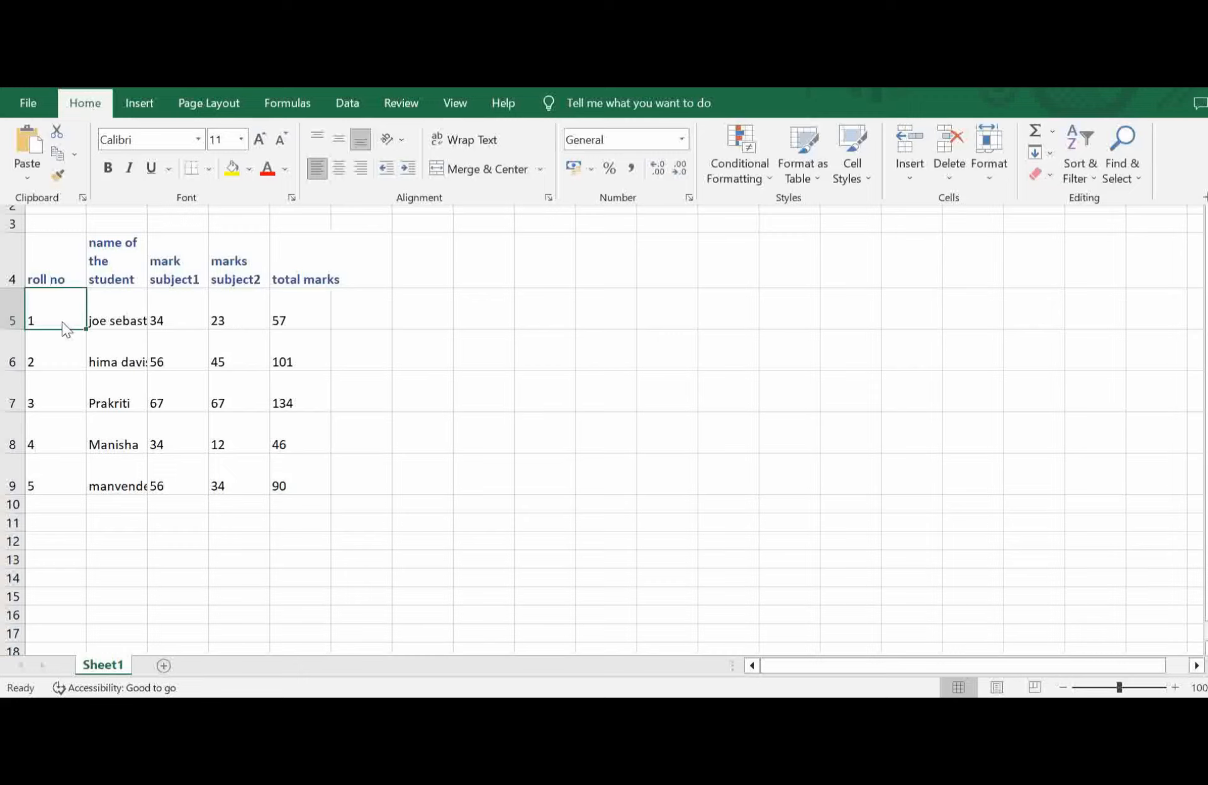
left_click(319, 131)
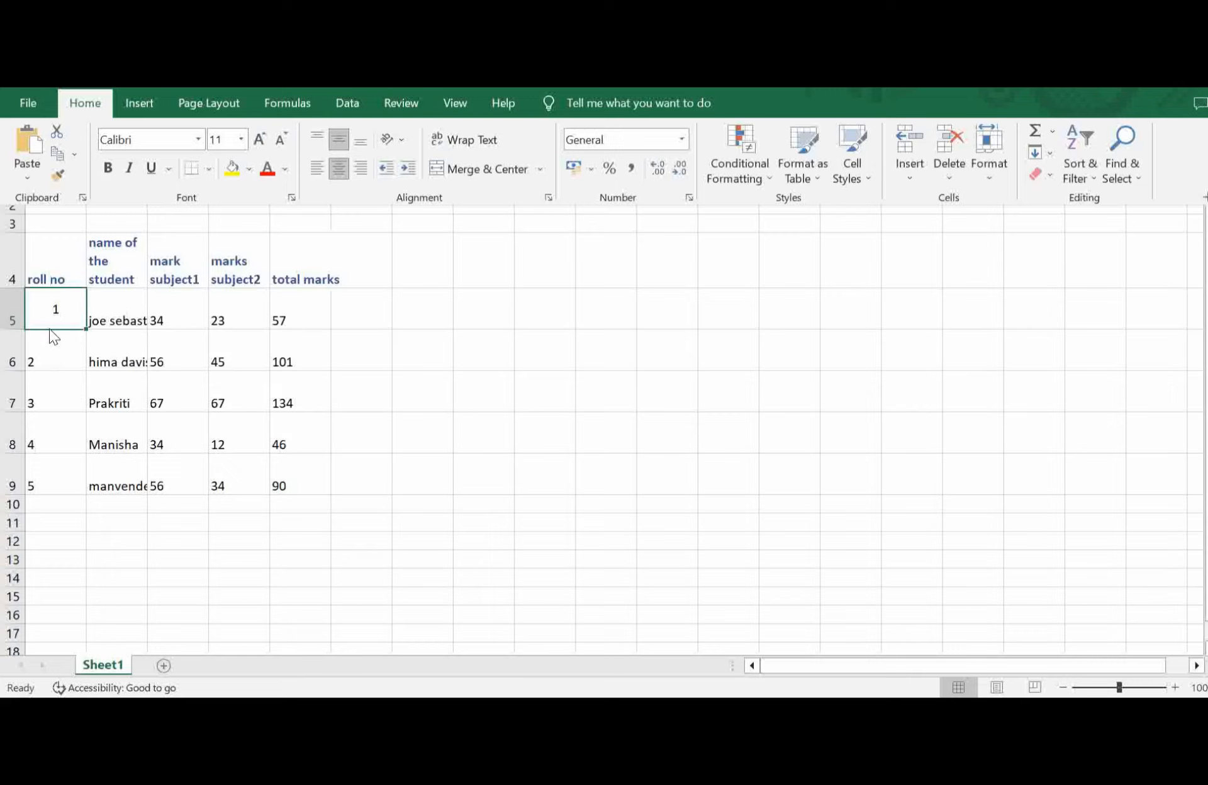
key("ctrl+F1")
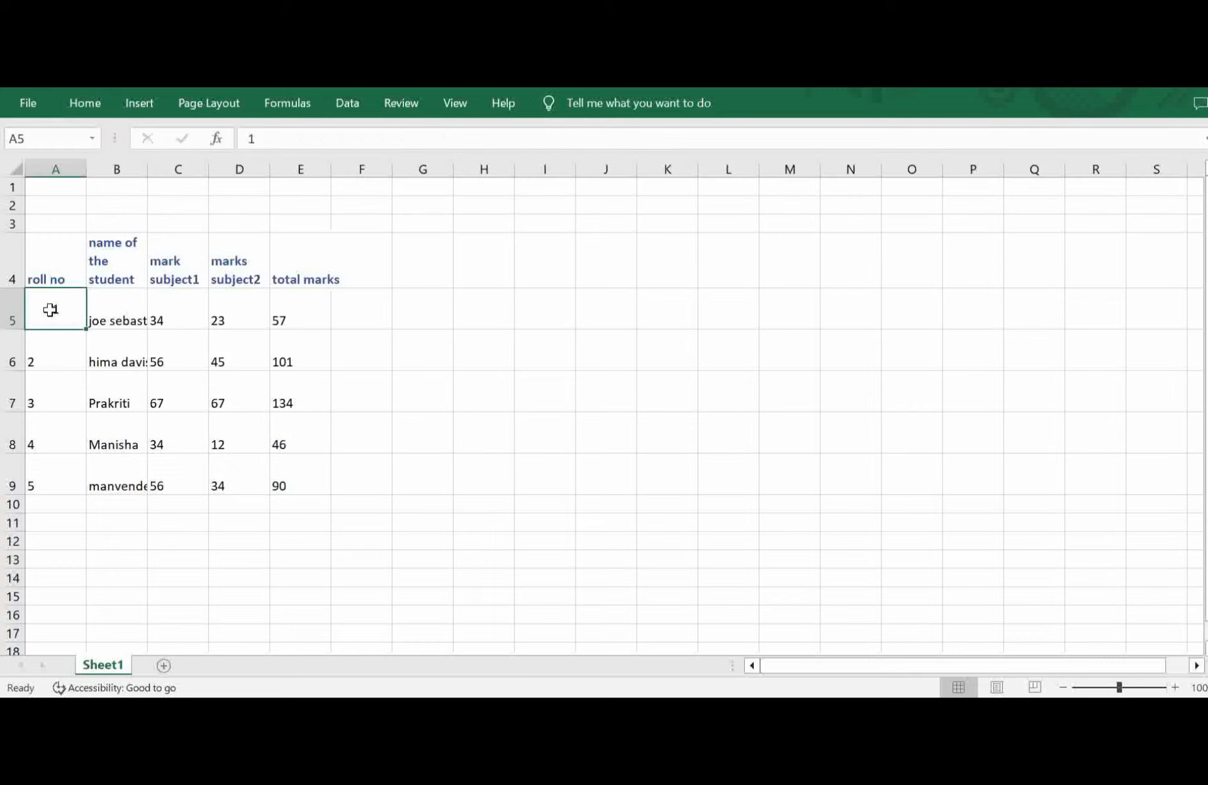
left_click(386, 388)
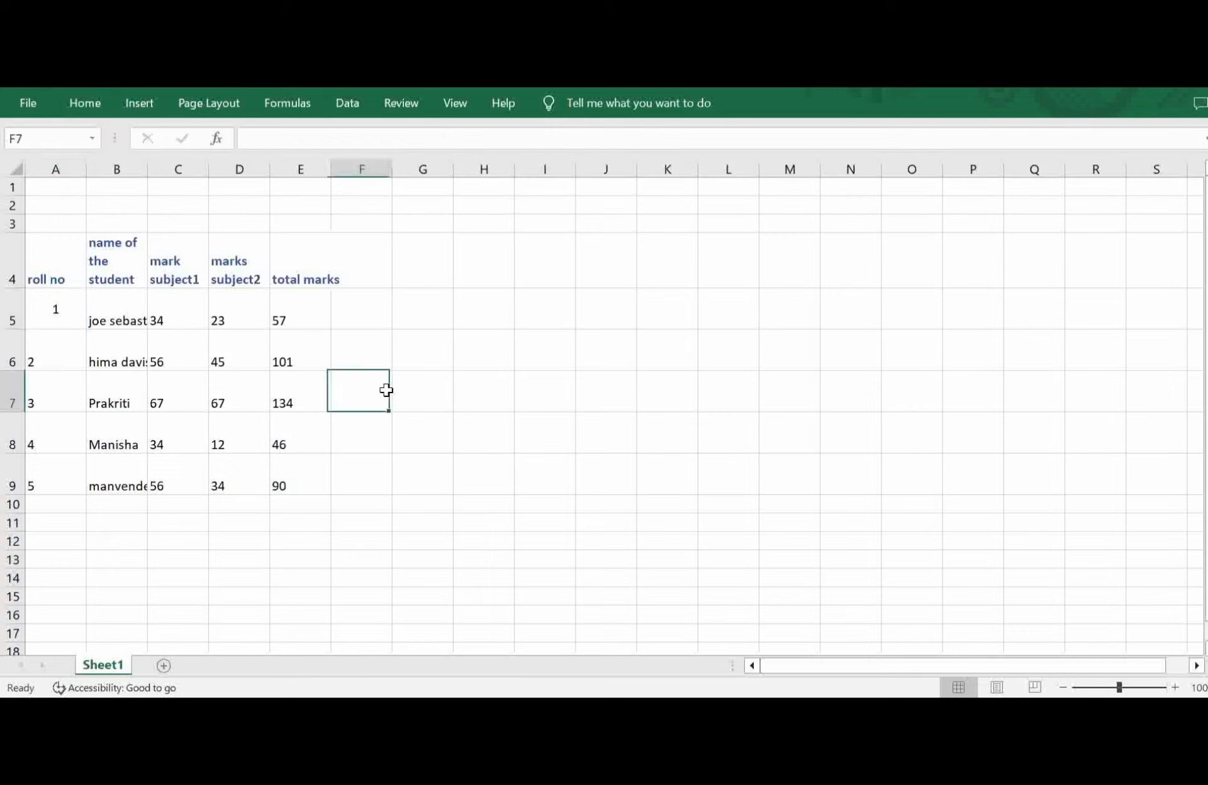
double_click(55, 308)
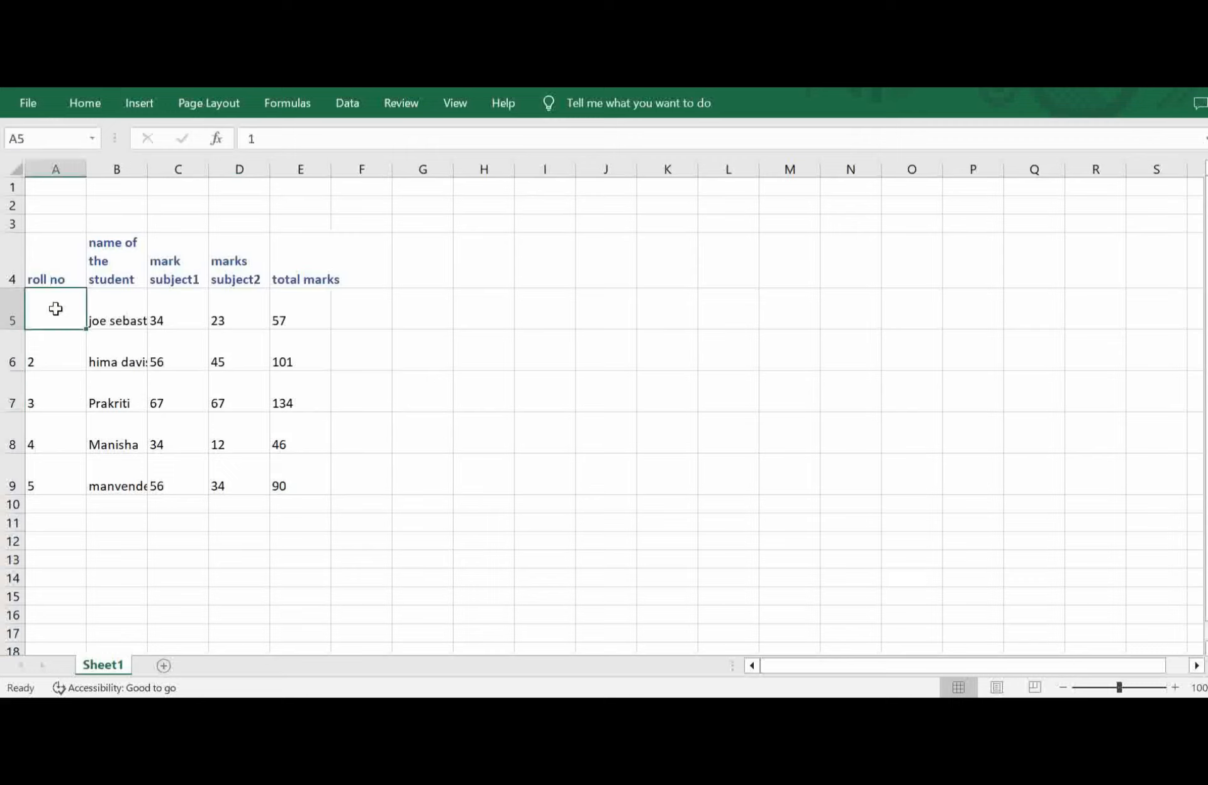
left_click(365, 440)
double_click(71, 321)
Apply middle vertical alignment and horizontal centering to all student data in A5:E9.
left_click(292, 480)
left_click_drag(293, 480, 59, 322)
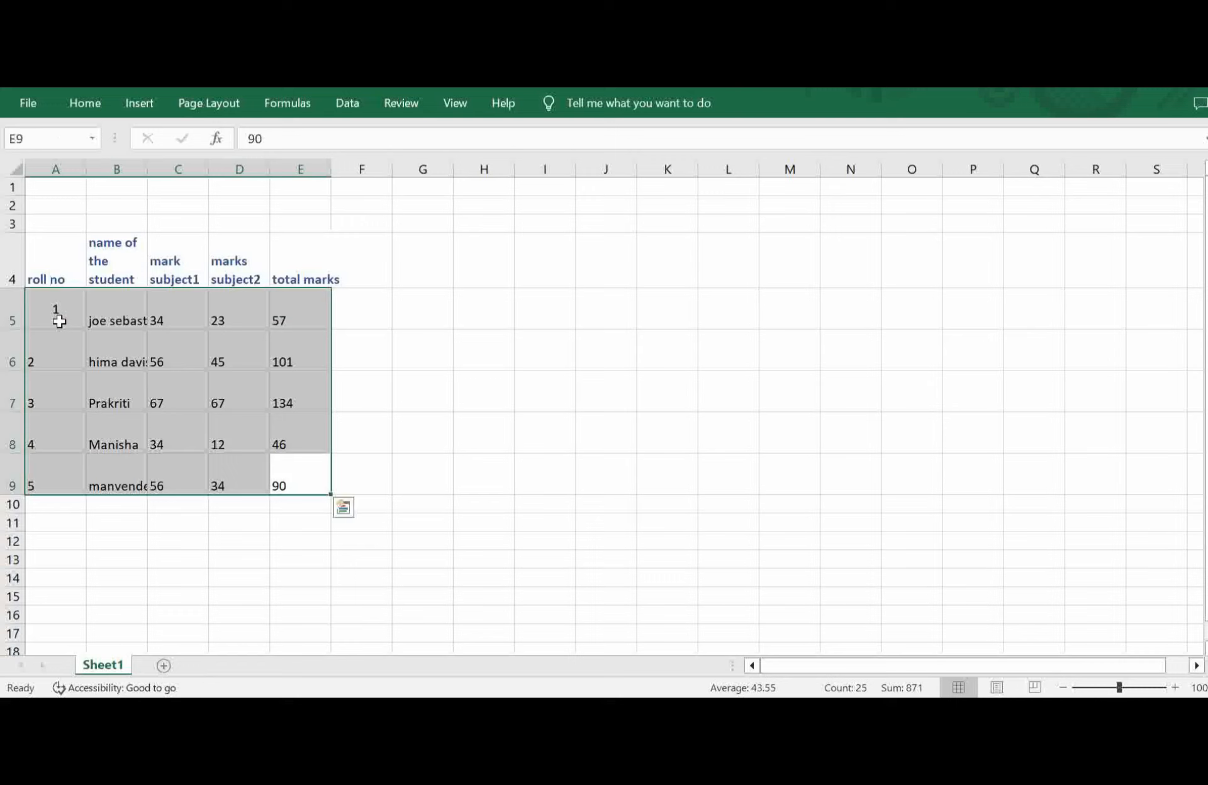
left_click(70, 108)
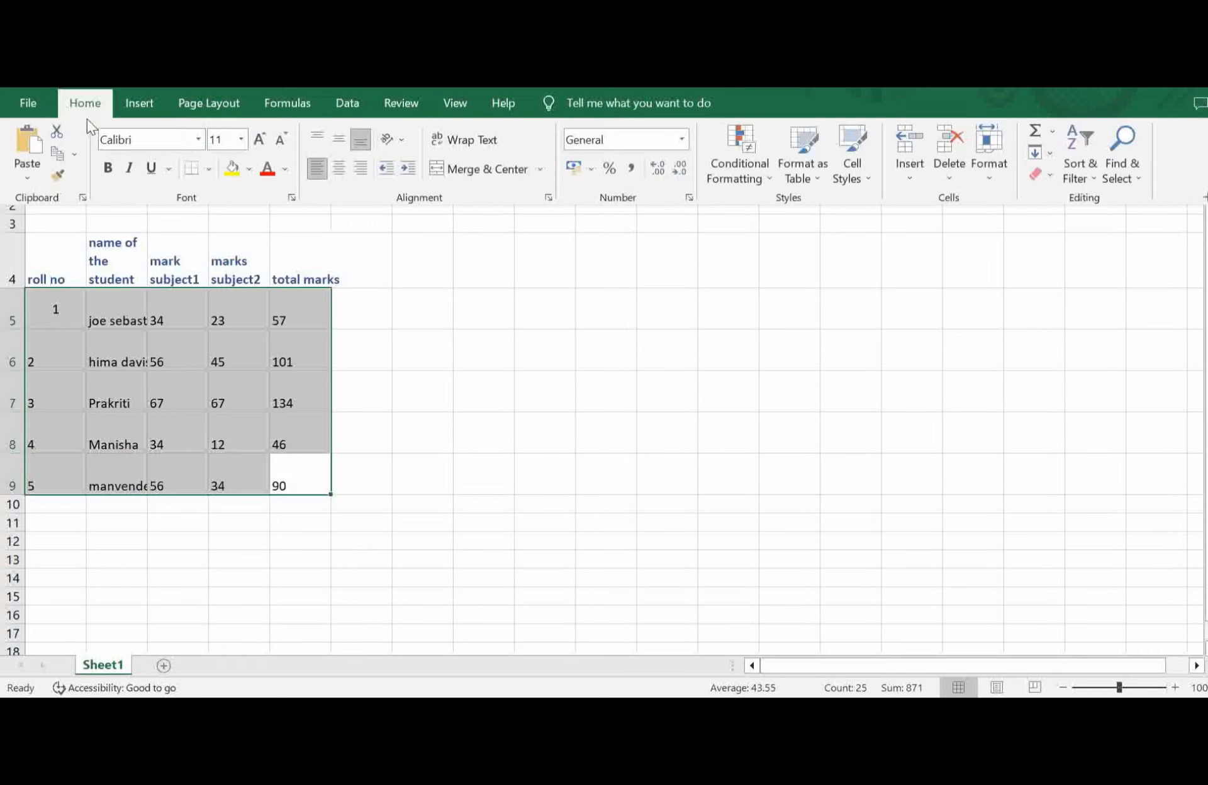
left_click(342, 141)
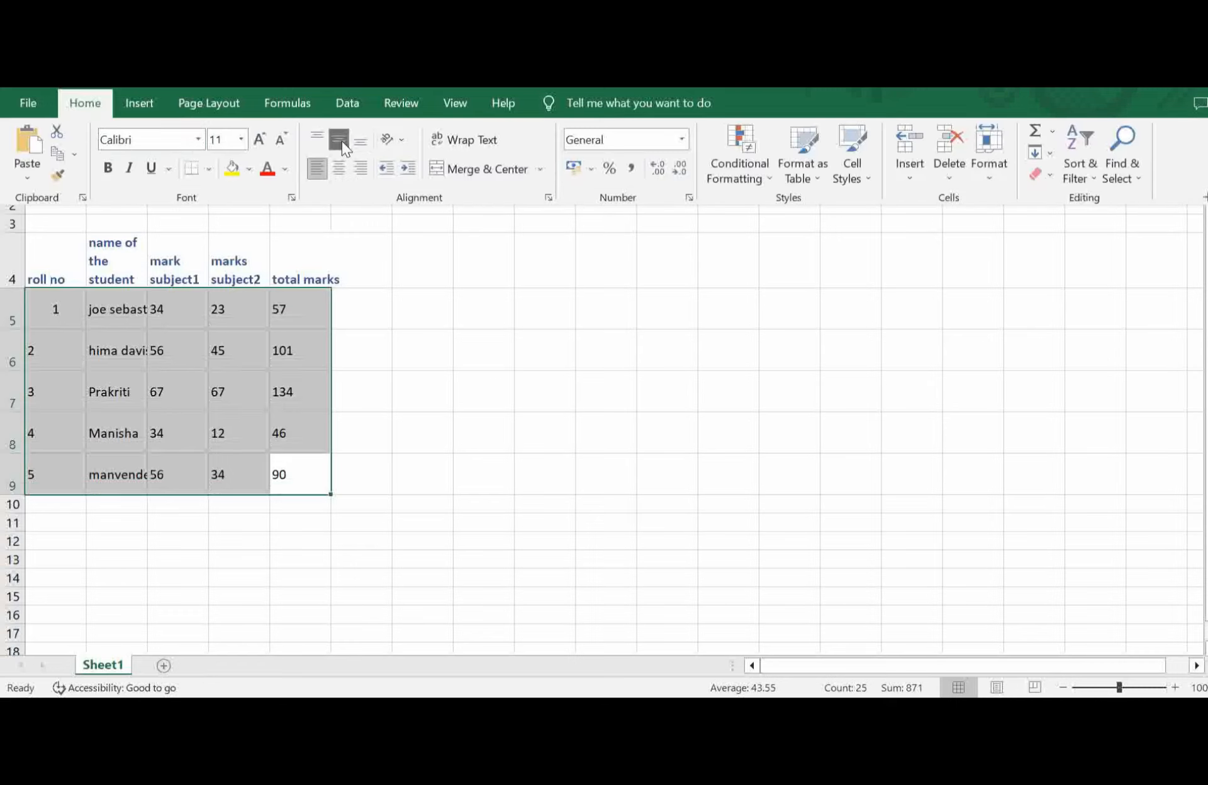
left_click(342, 167)
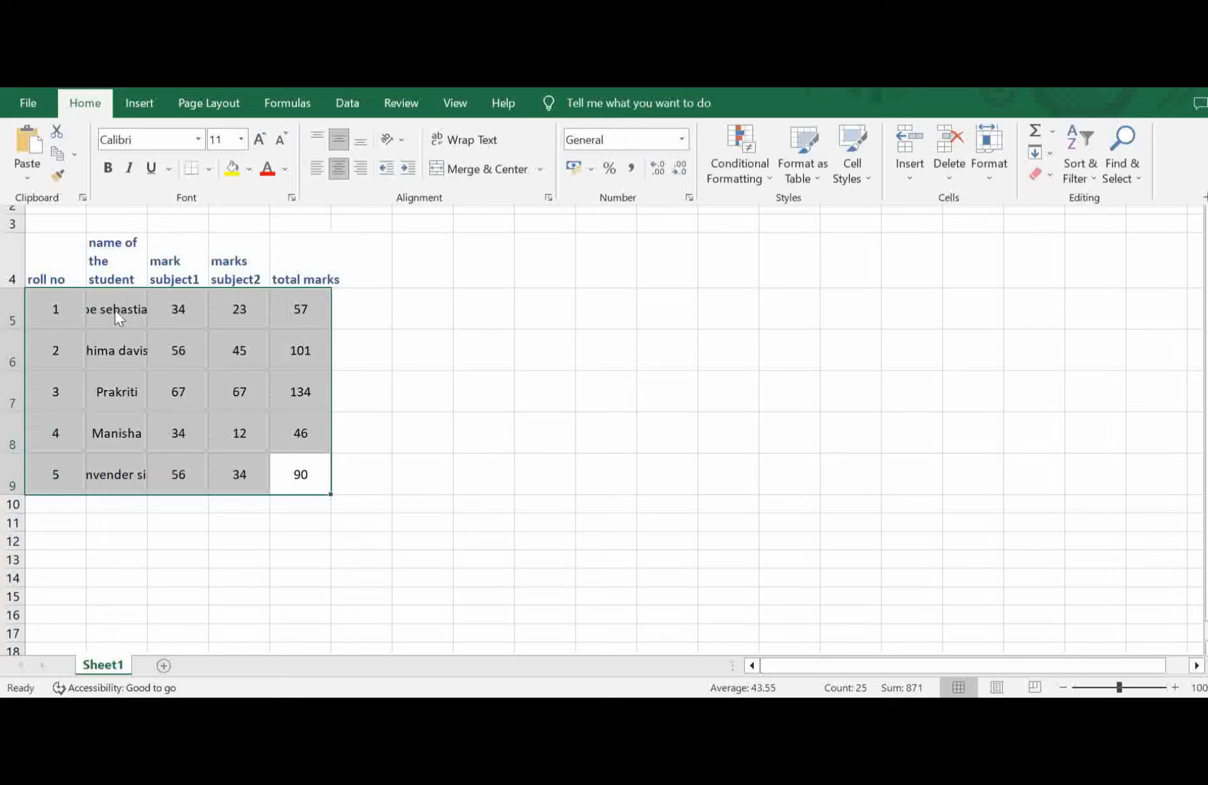
key("ctrl+F1")
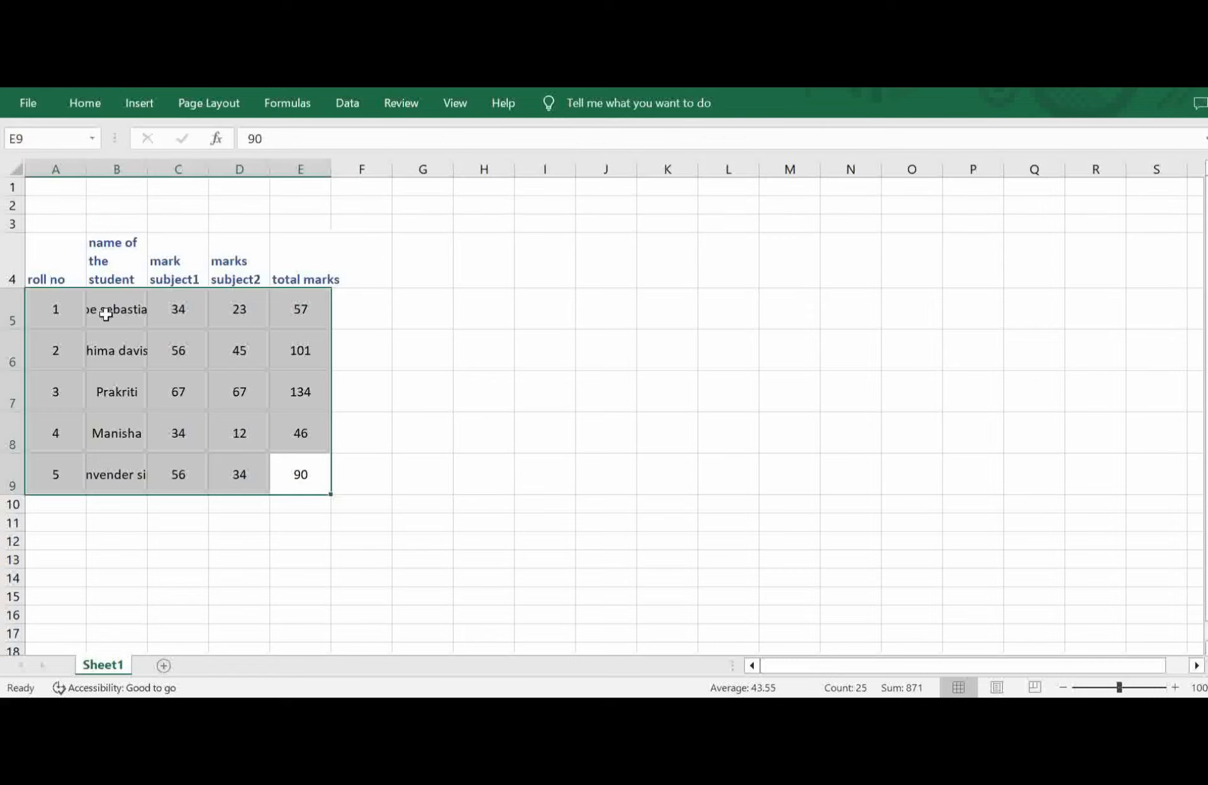
Wrap the student names in B5:B9 onto multiple lines within their cells.
left_click(105, 314)
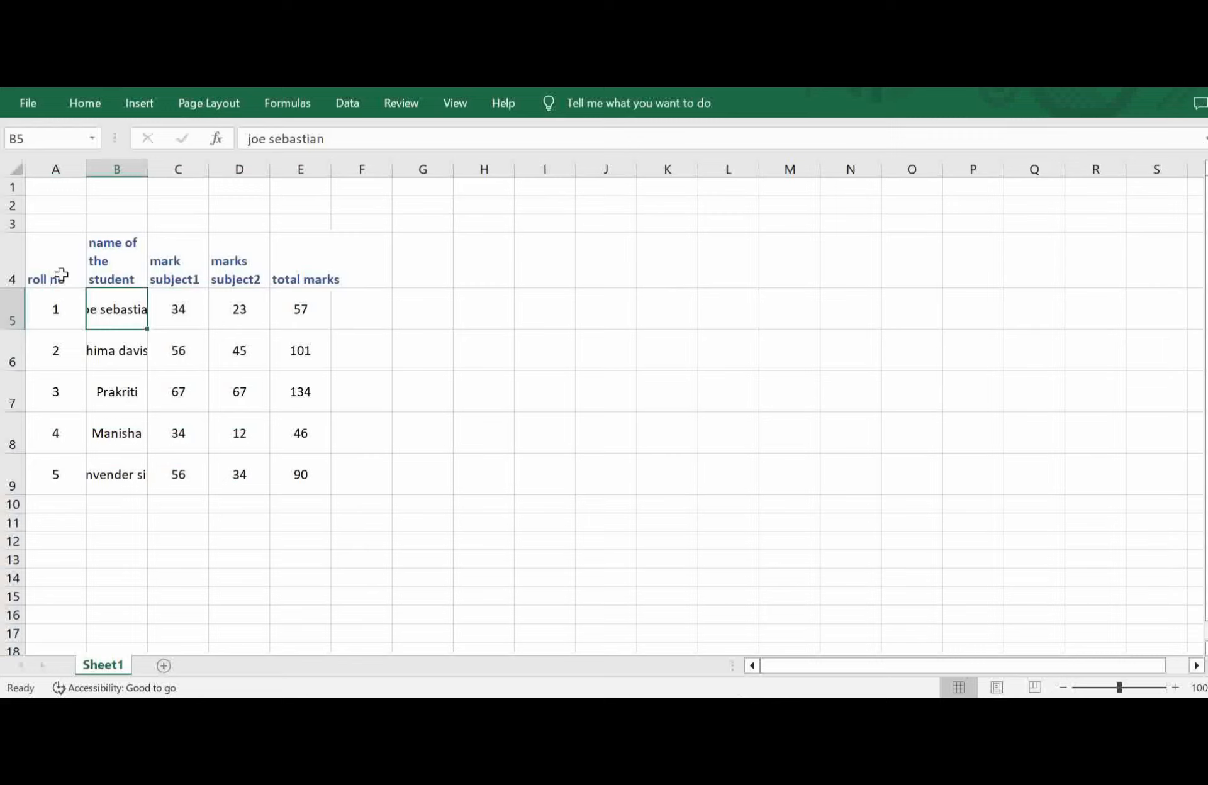
left_click(61, 274)
left_click_drag(60, 274, 313, 251)
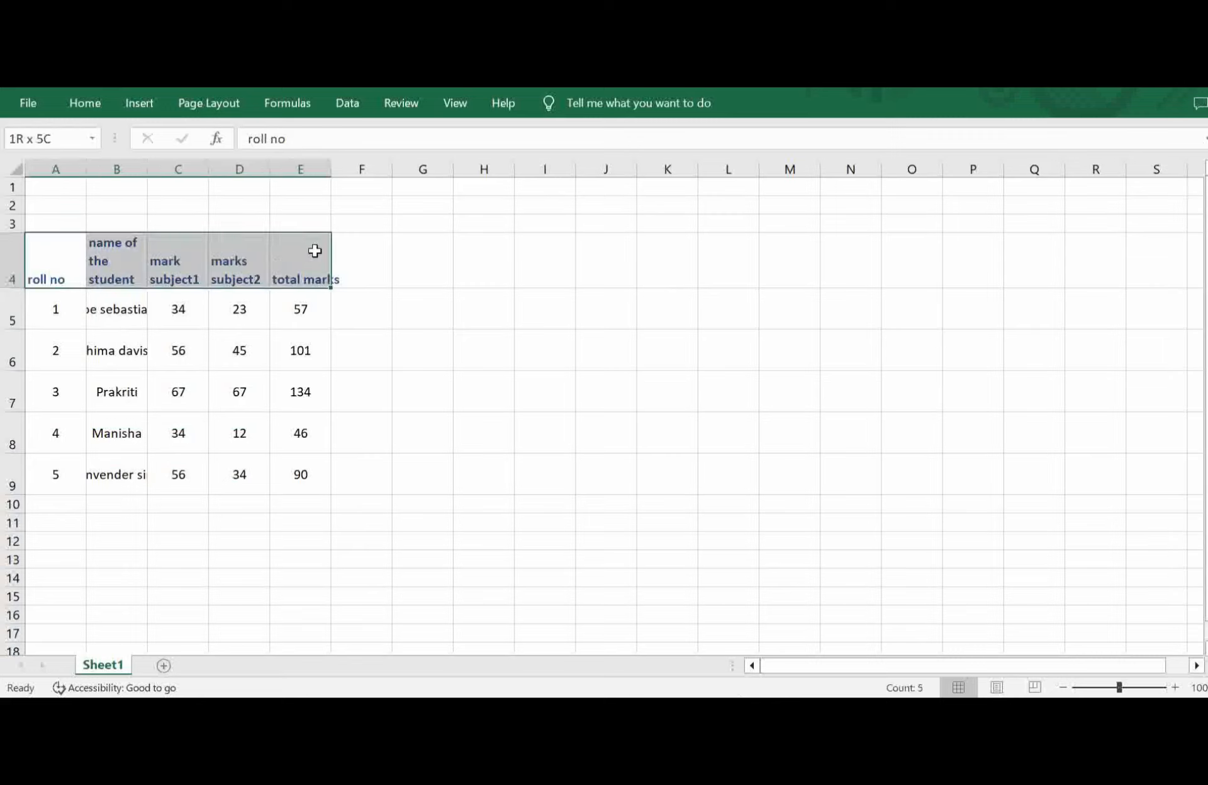
left_click_drag(123, 311, 111, 472)
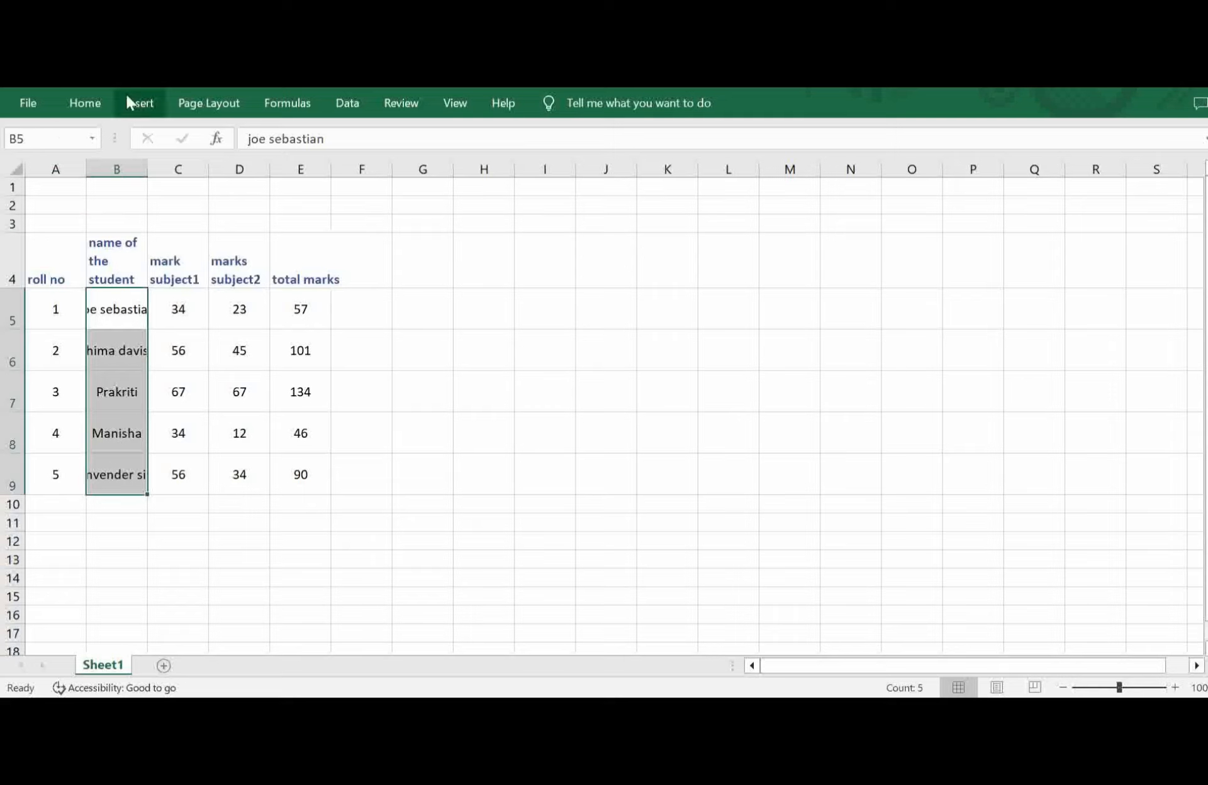
left_click(77, 107)
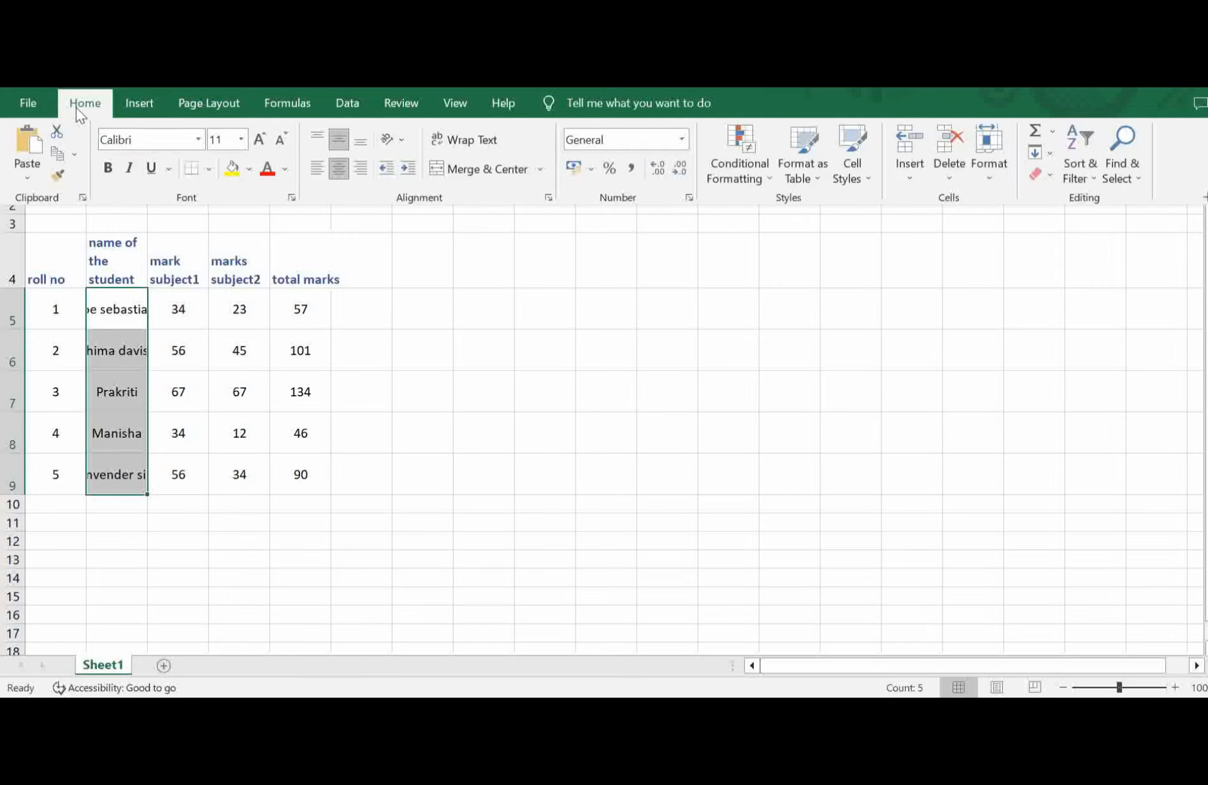
left_click(476, 140)
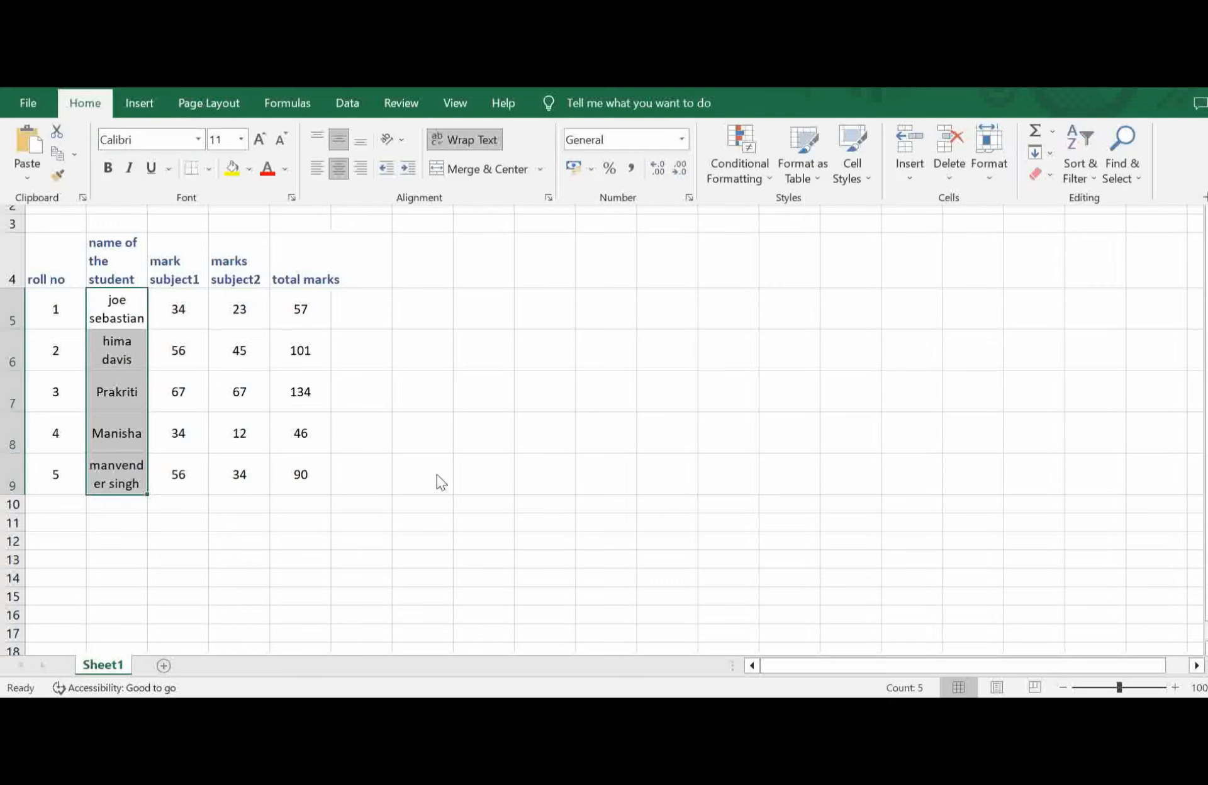
left_click(225, 431)
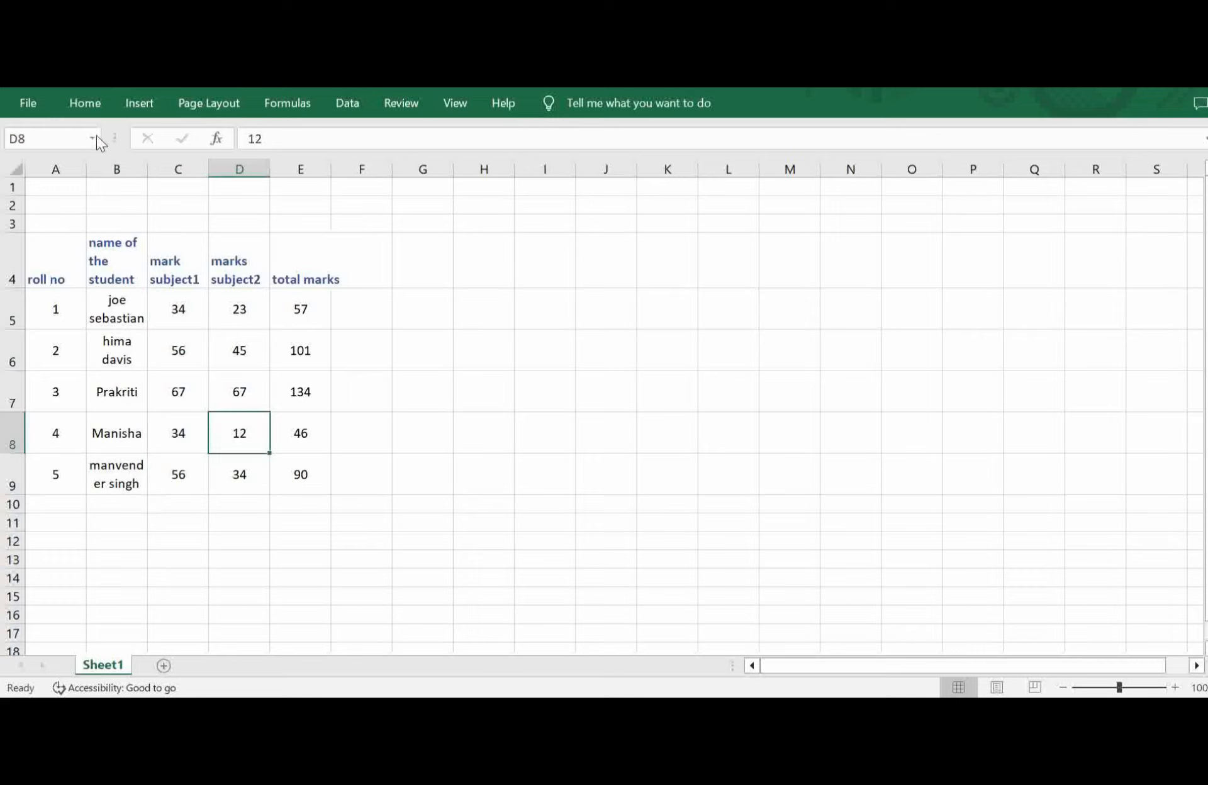
left_click(89, 113)
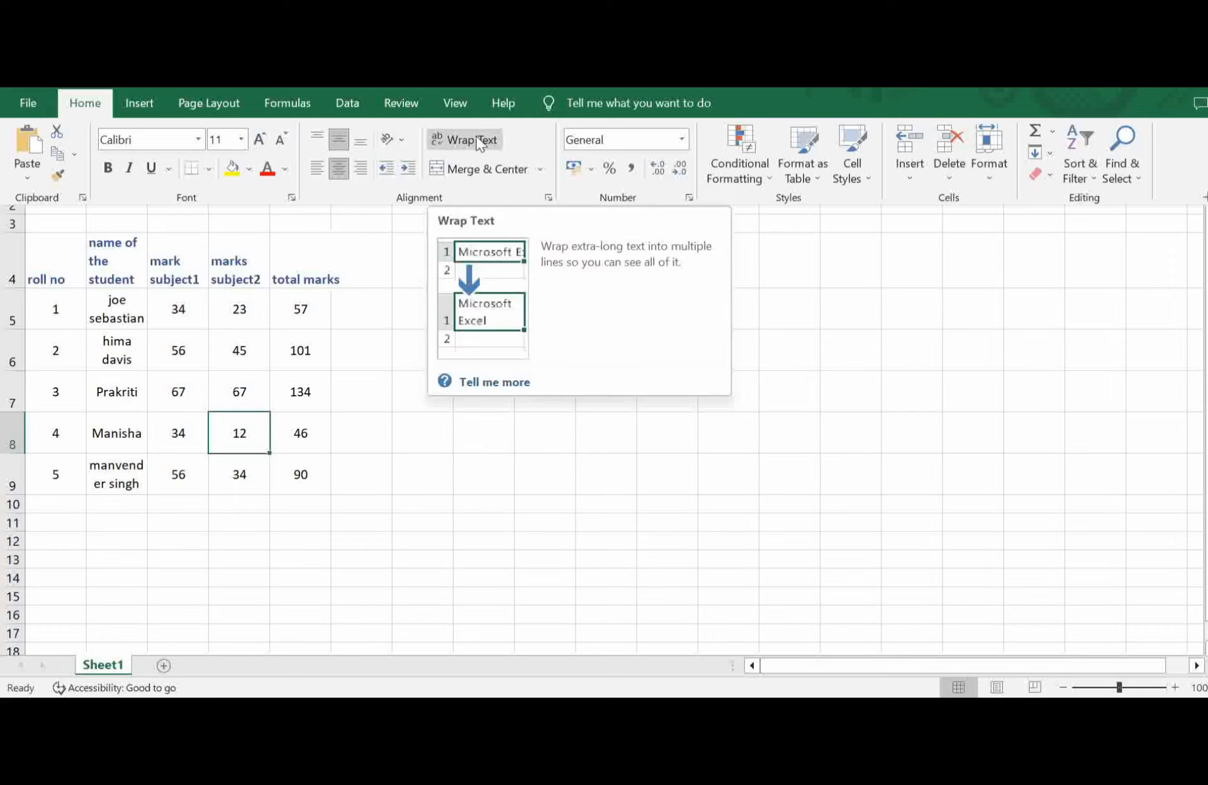
left_click(466, 428)
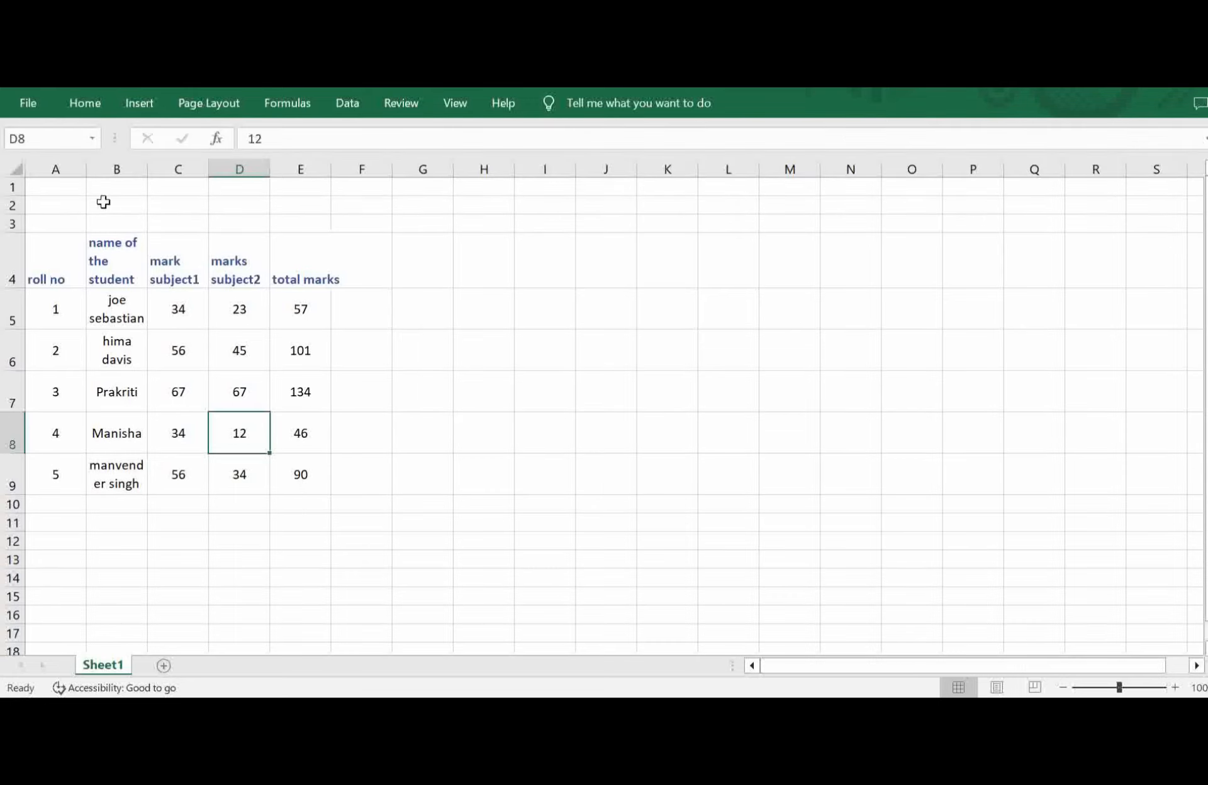
Enter the title "marks detail of the students of class 8" in cell A3 above the table.
left_click(46, 219)
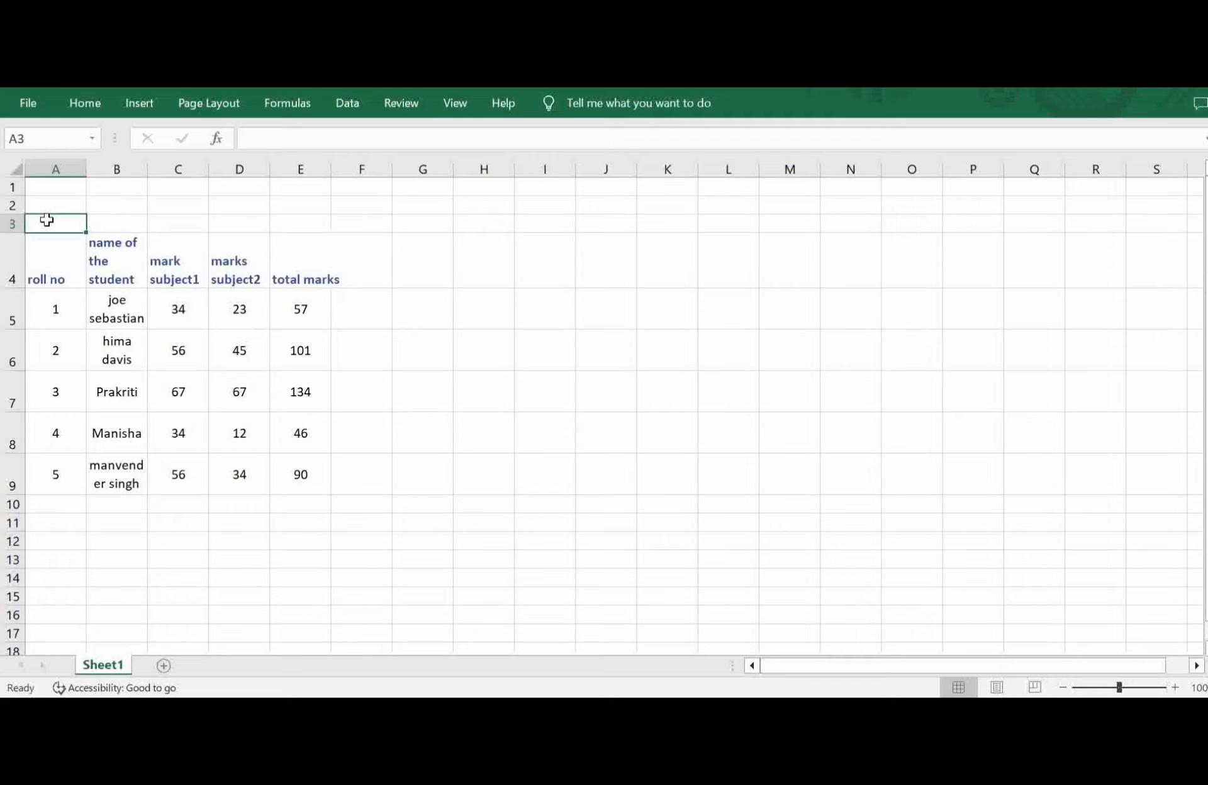
type("m")
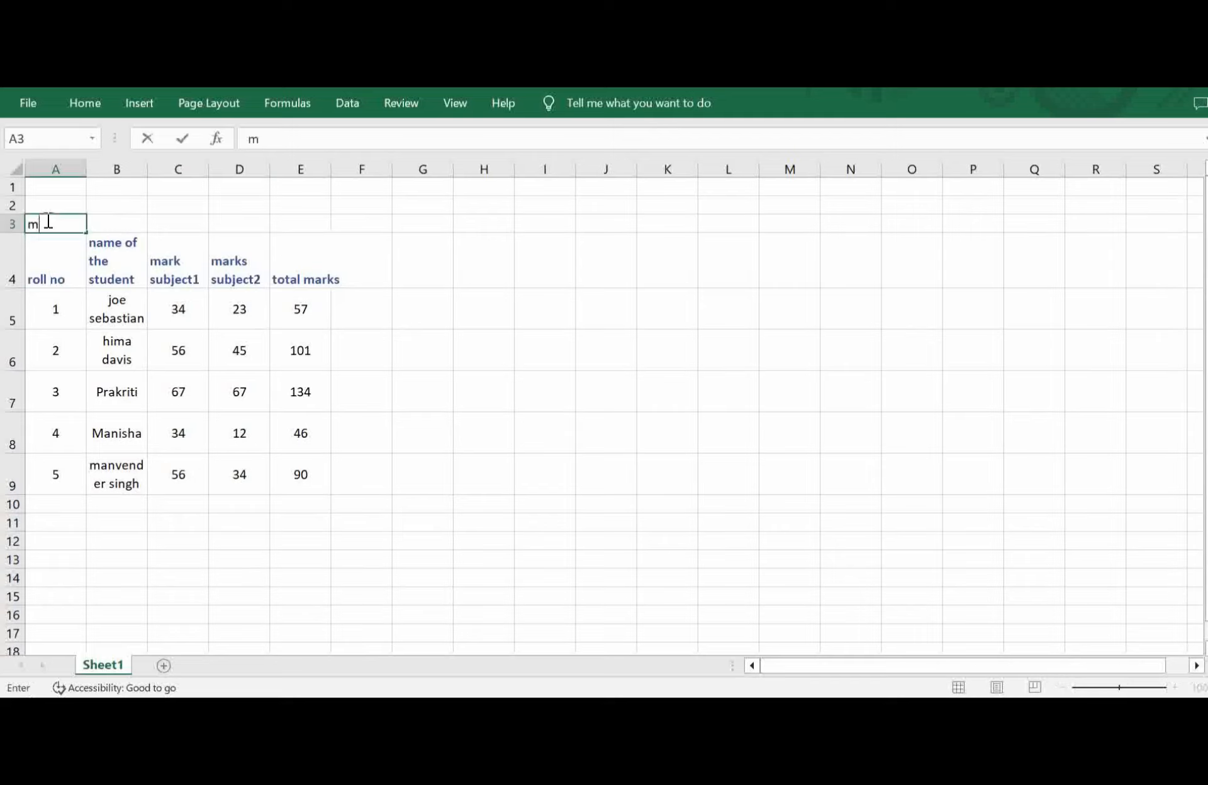
type("arks detai")
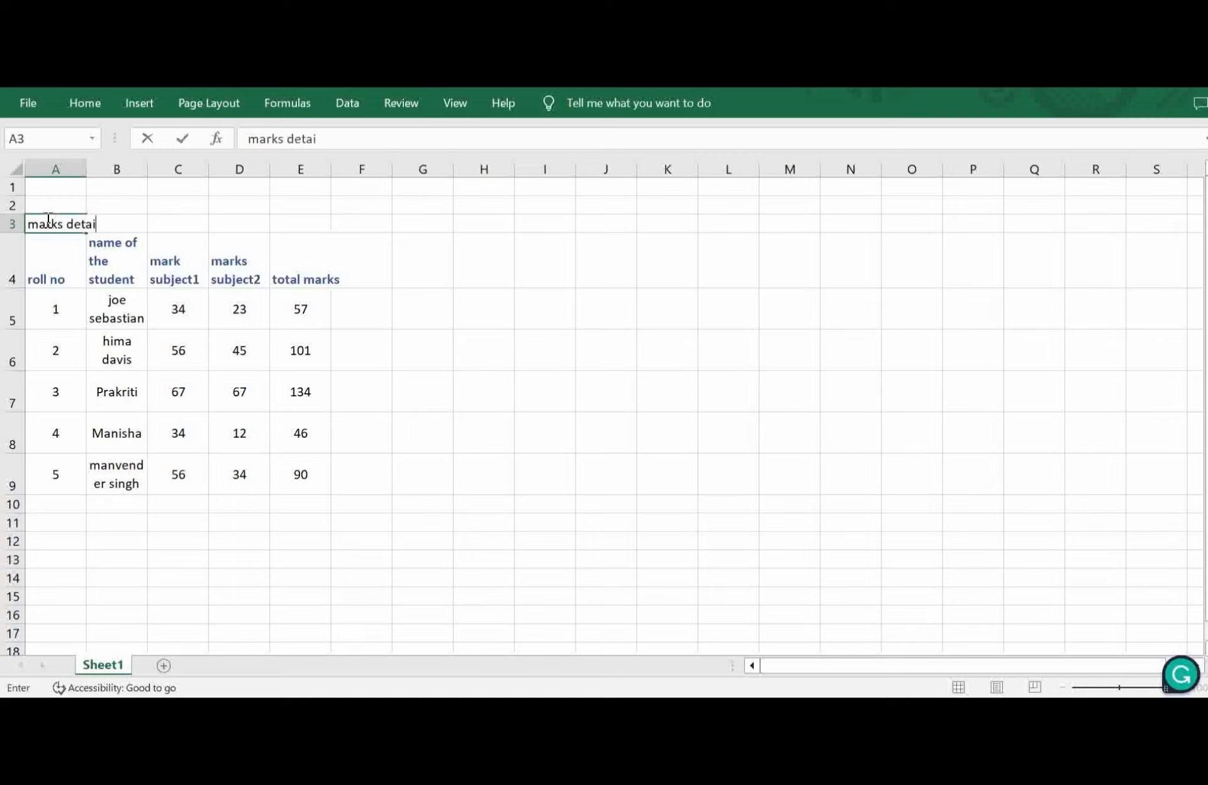
type("l of the student")
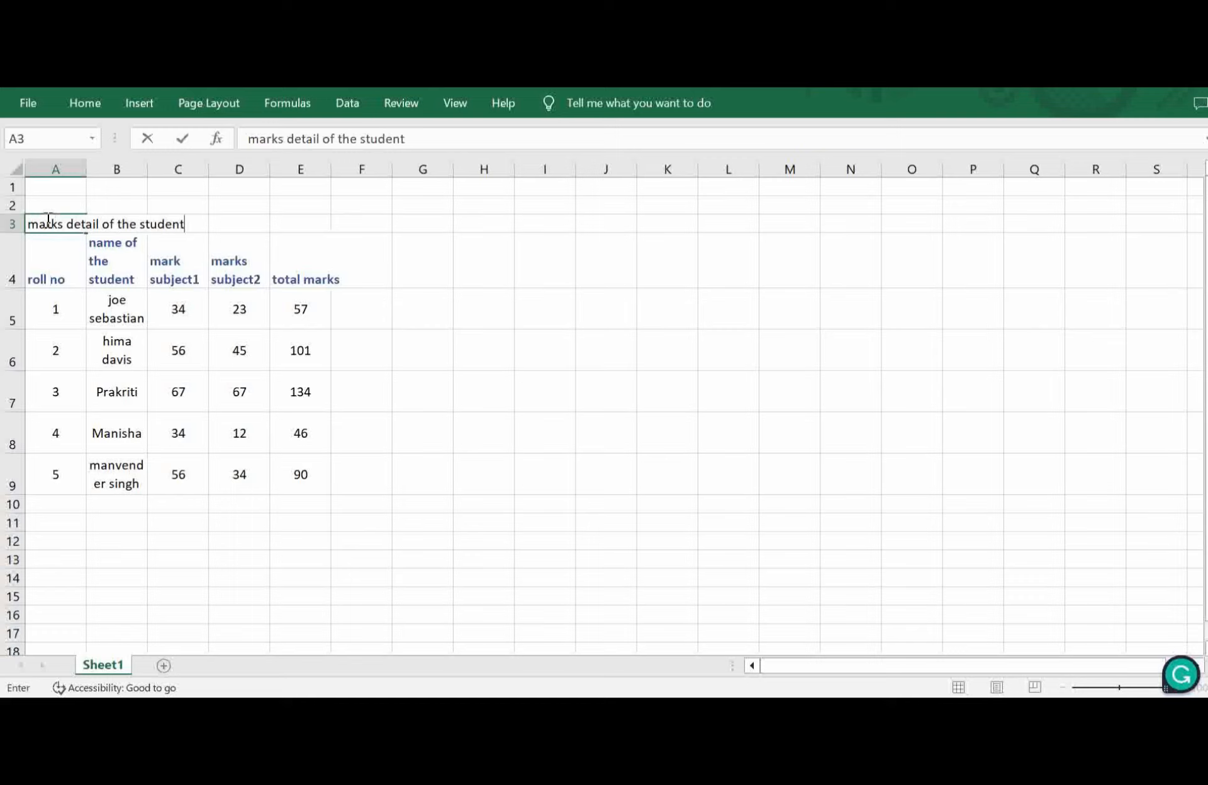
type("s of class 8")
left_click(471, 355)
left_click(51, 221)
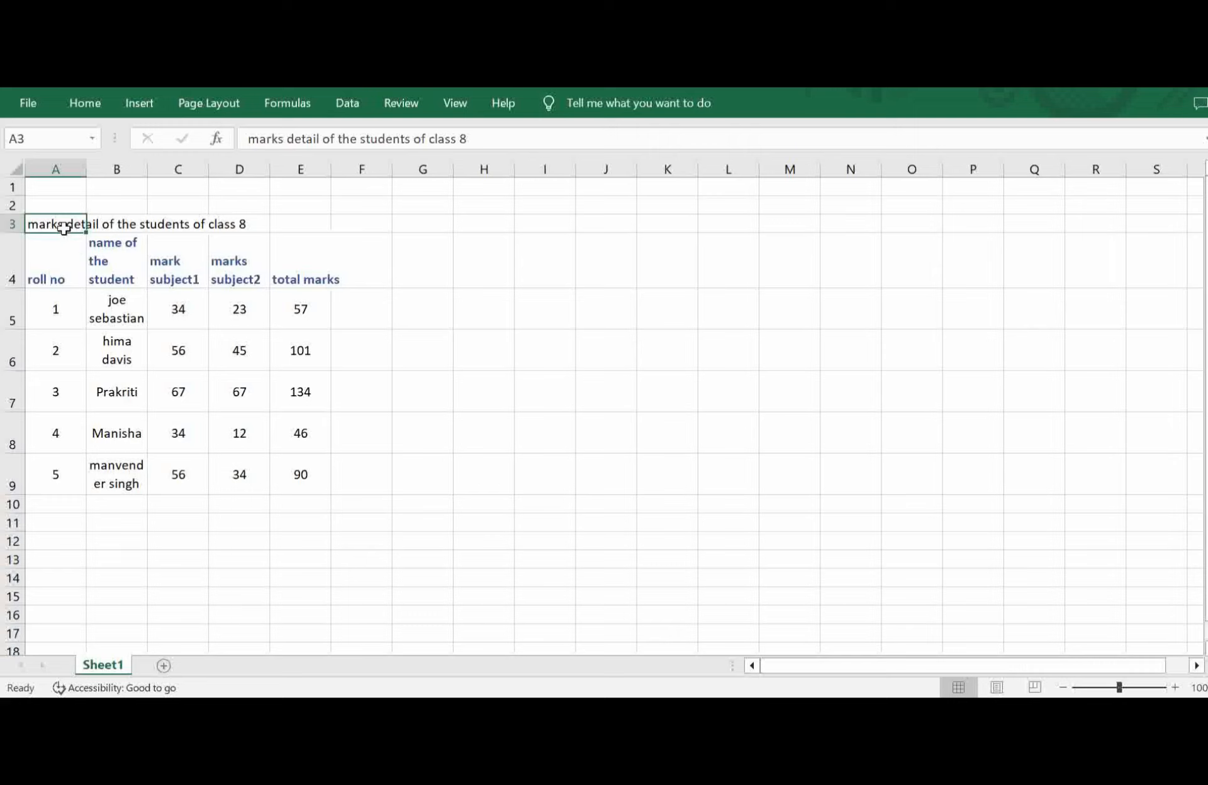
Check how the titled table looks in the print preview and return to the worksheet.
left_click(28, 106)
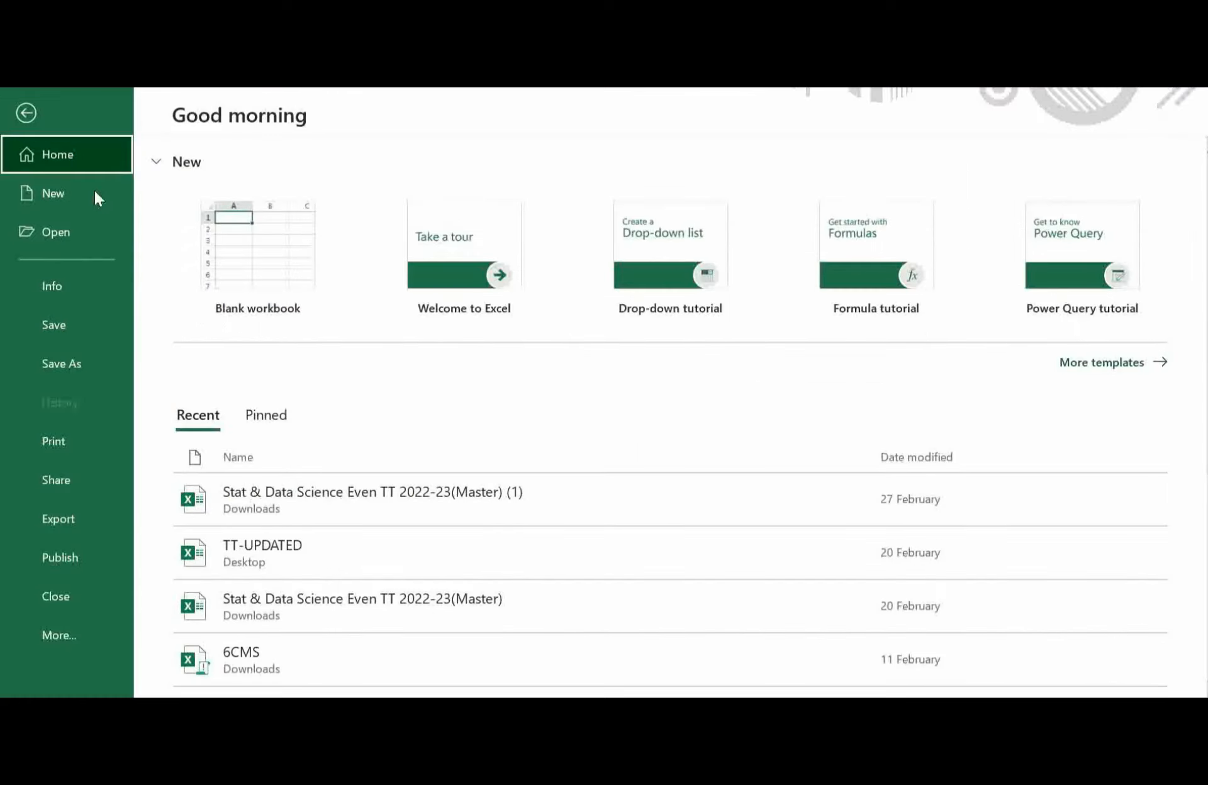
left_click(82, 439)
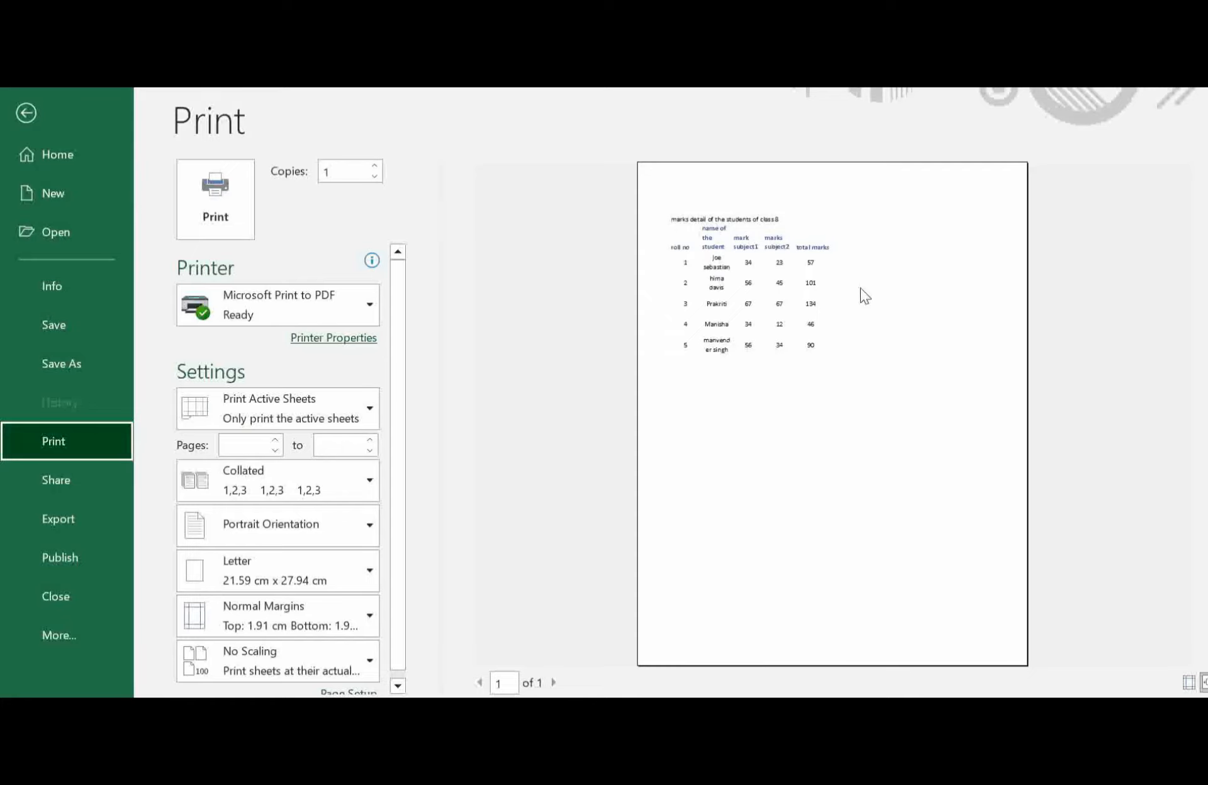
left_click(26, 114)
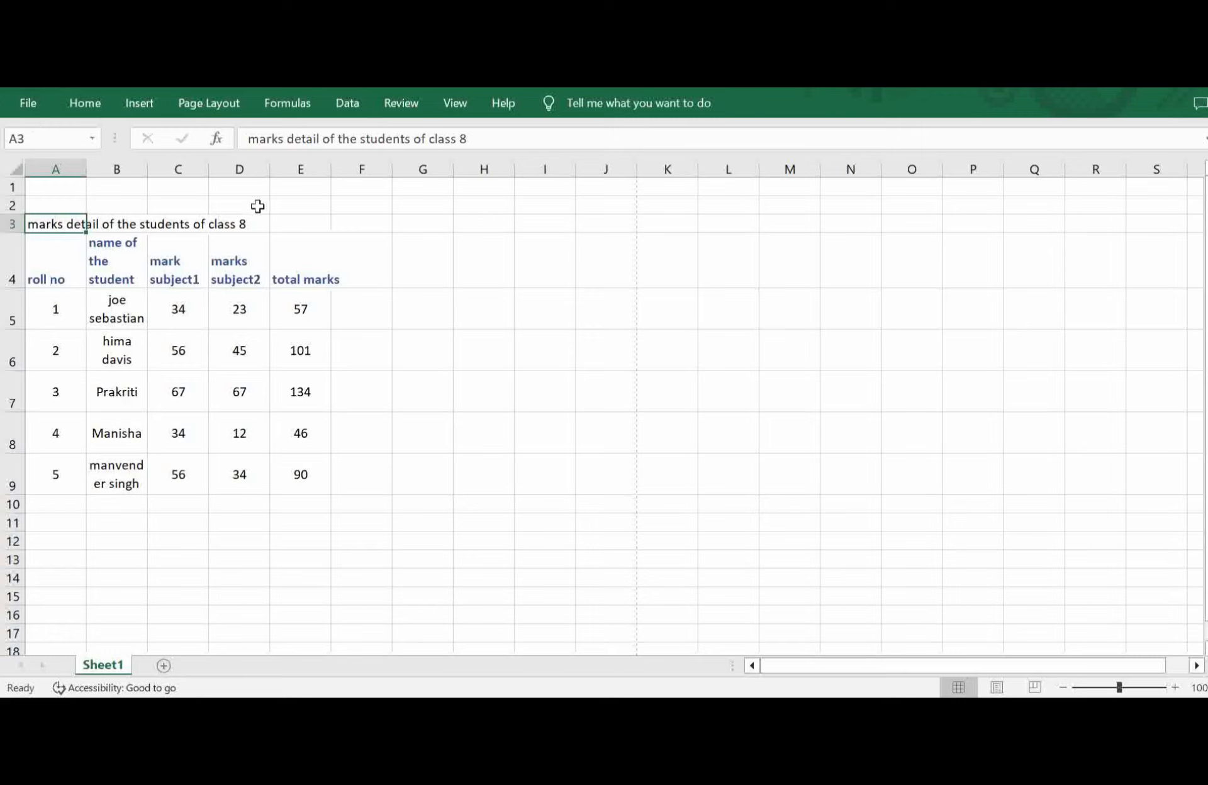
Merge and center the title across A3:E3, the full width of the marks table.
left_click(250, 226)
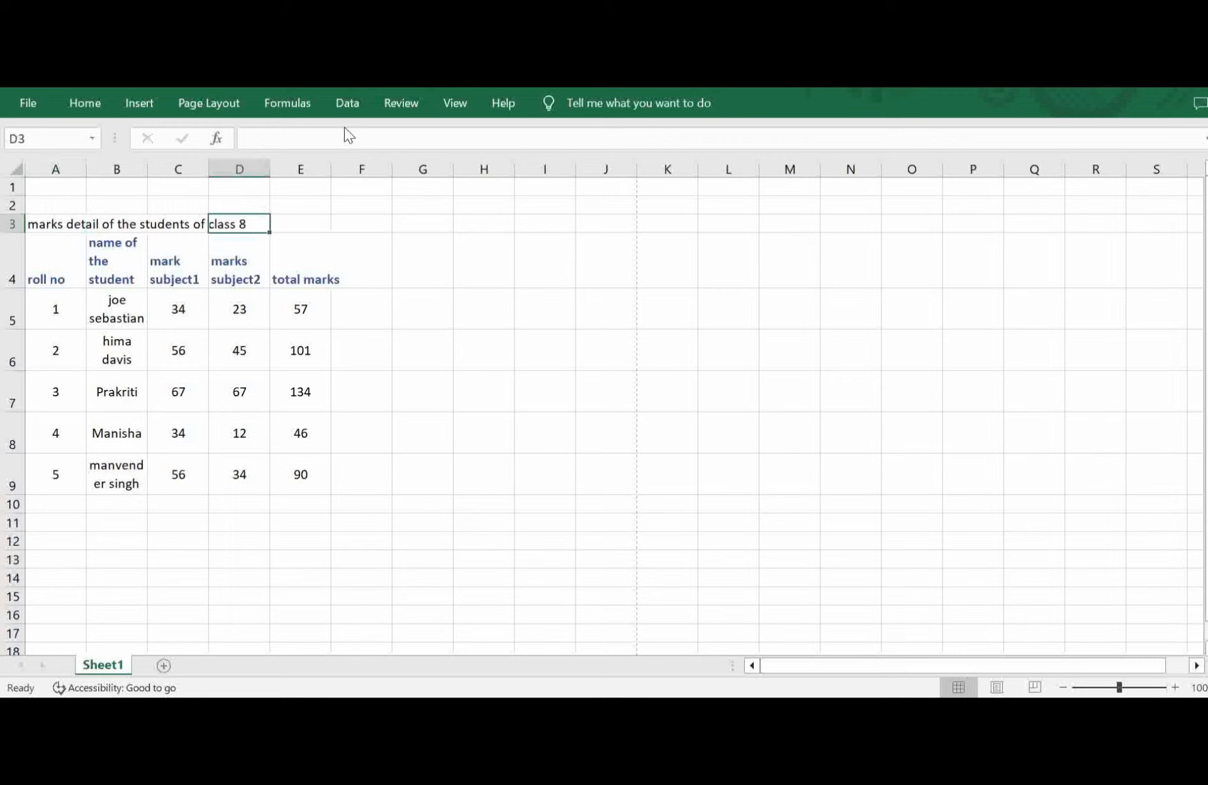
left_click(49, 222)
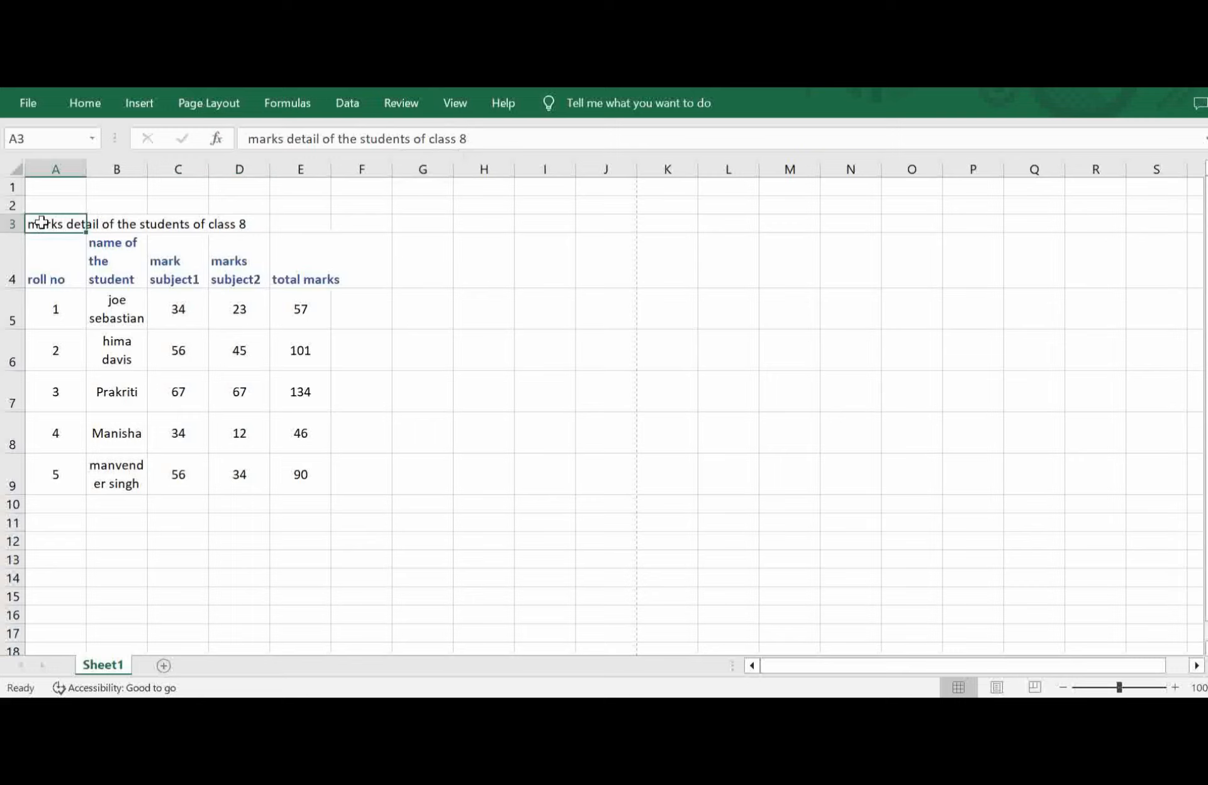
left_click_drag(41, 223, 299, 226)
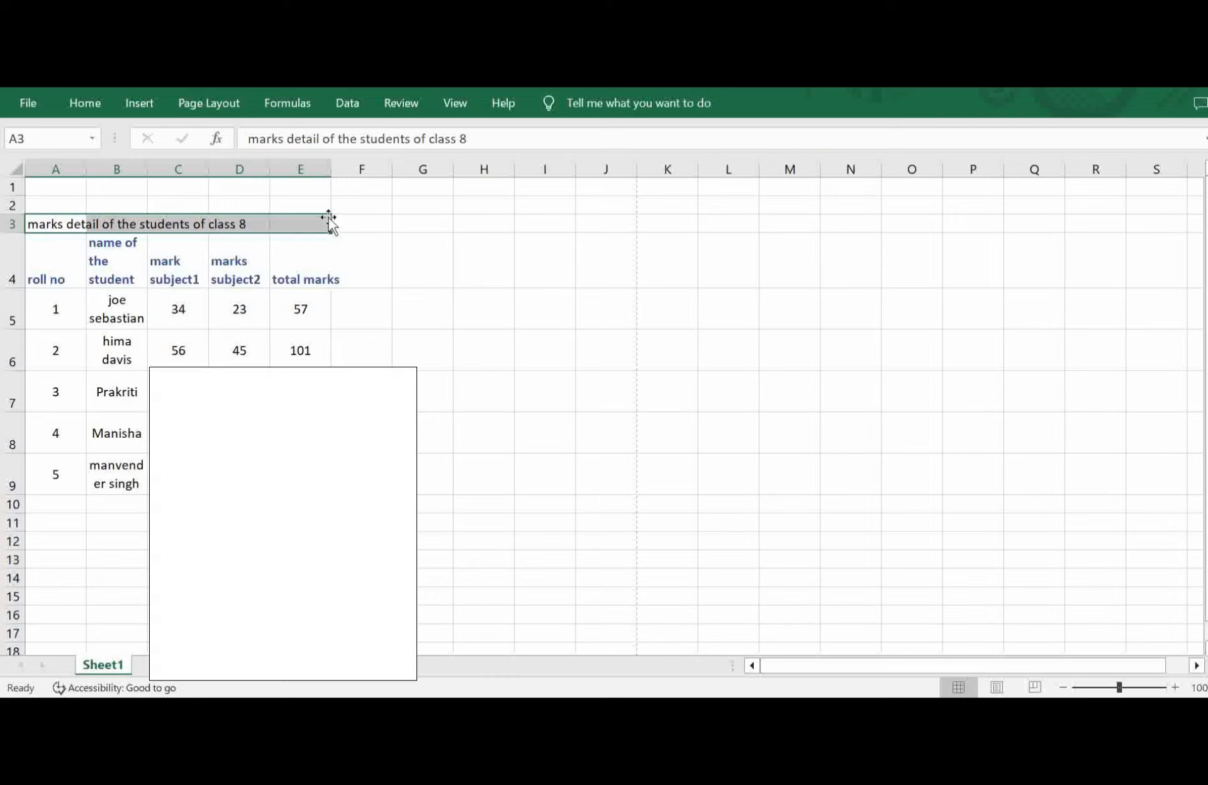
left_click(95, 107)
left_click(480, 167)
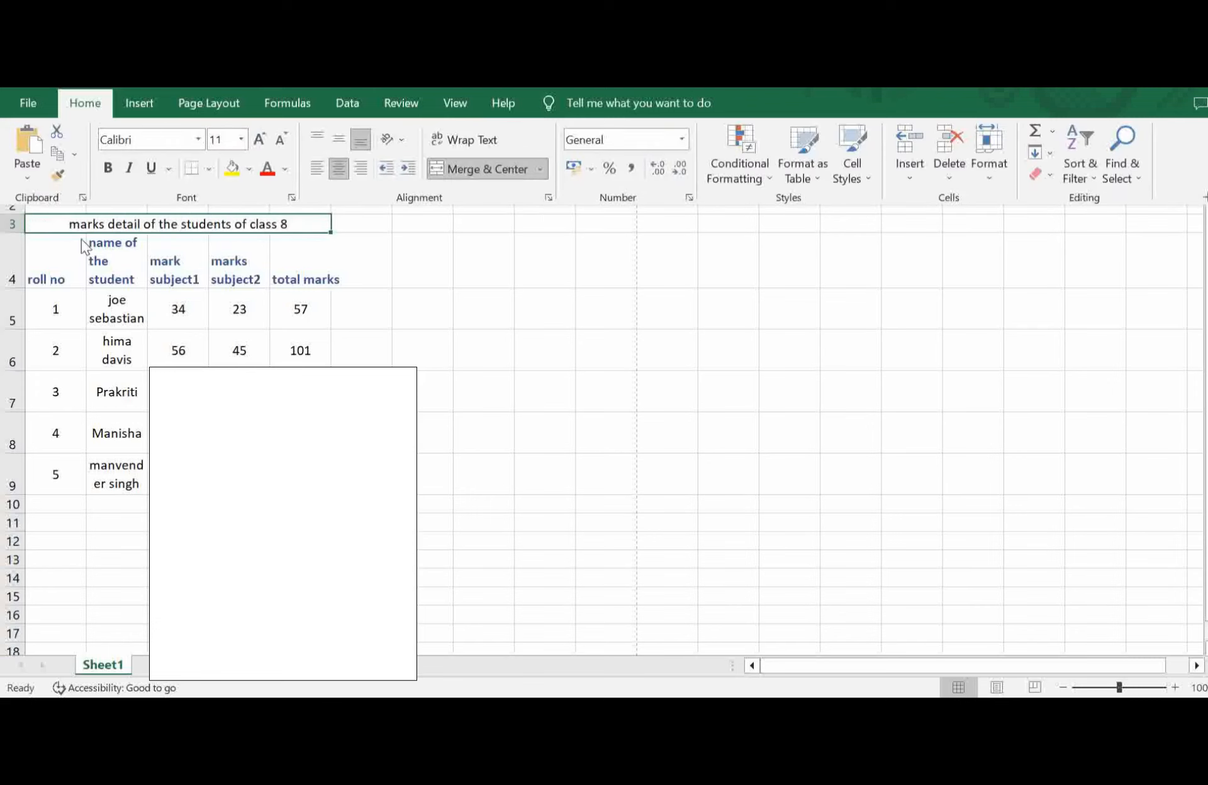
Try left and right alignment on the merged title, and center it again.
left_click(314, 170)
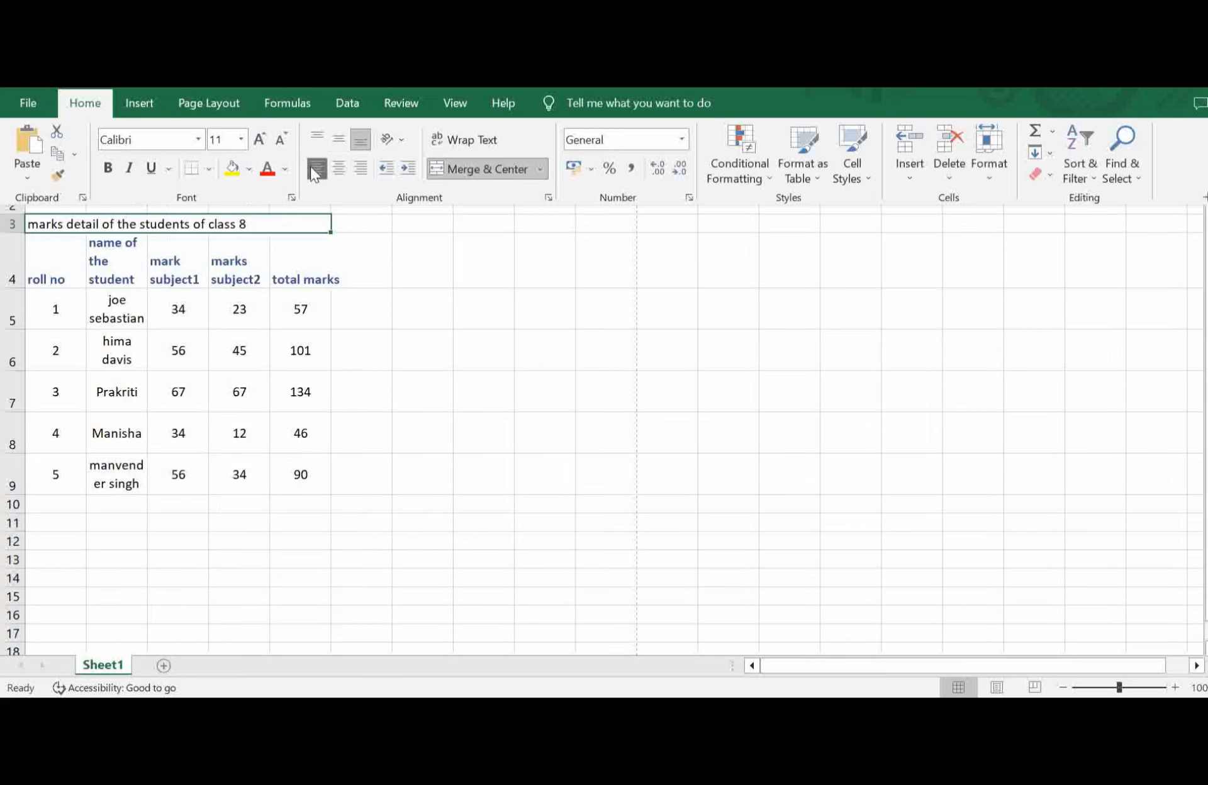
left_click(359, 170)
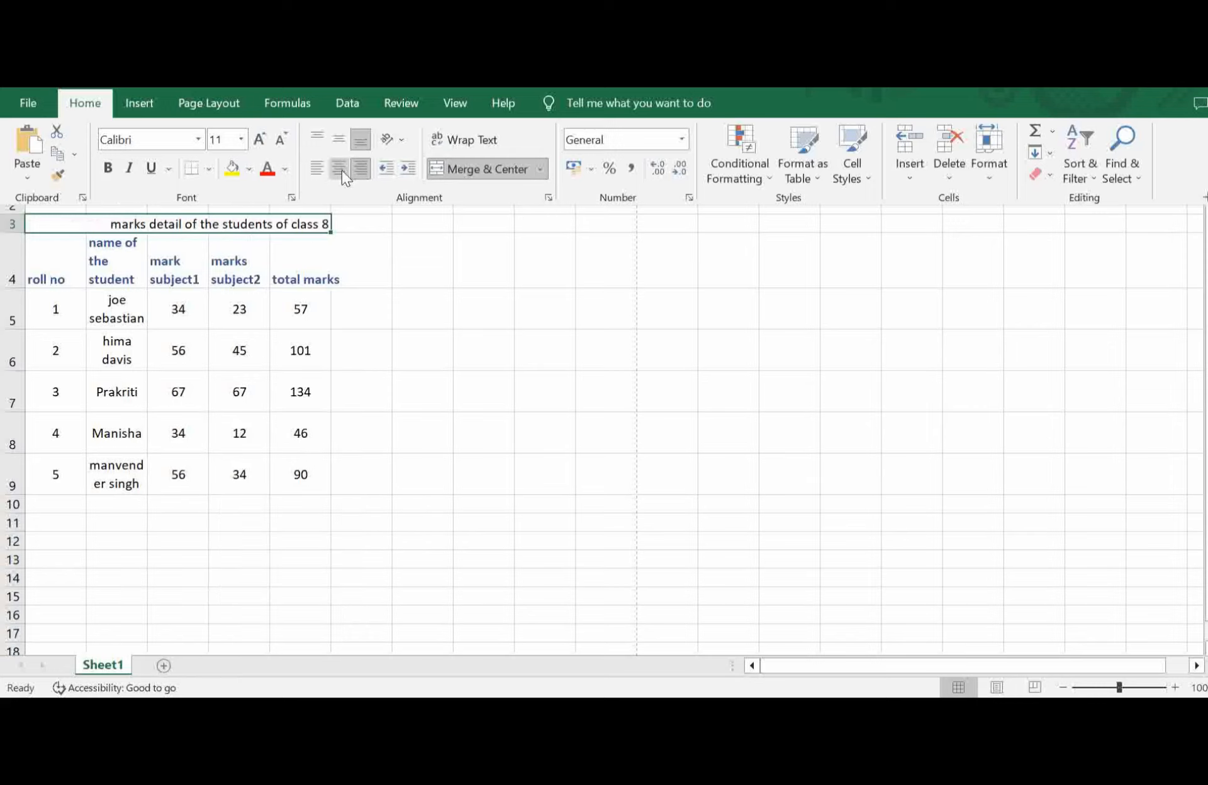
left_click(342, 172)
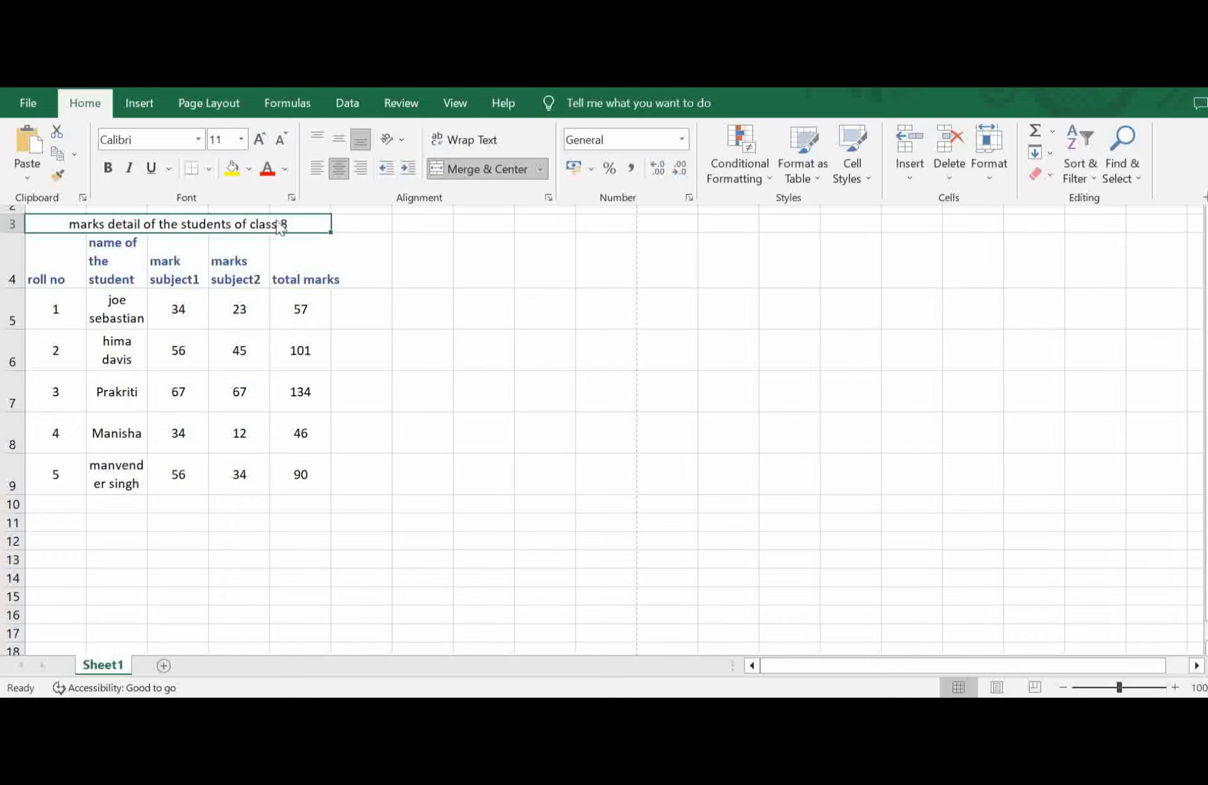
Make the merged title bold and underlined with a light gold font color.
left_click(108, 168)
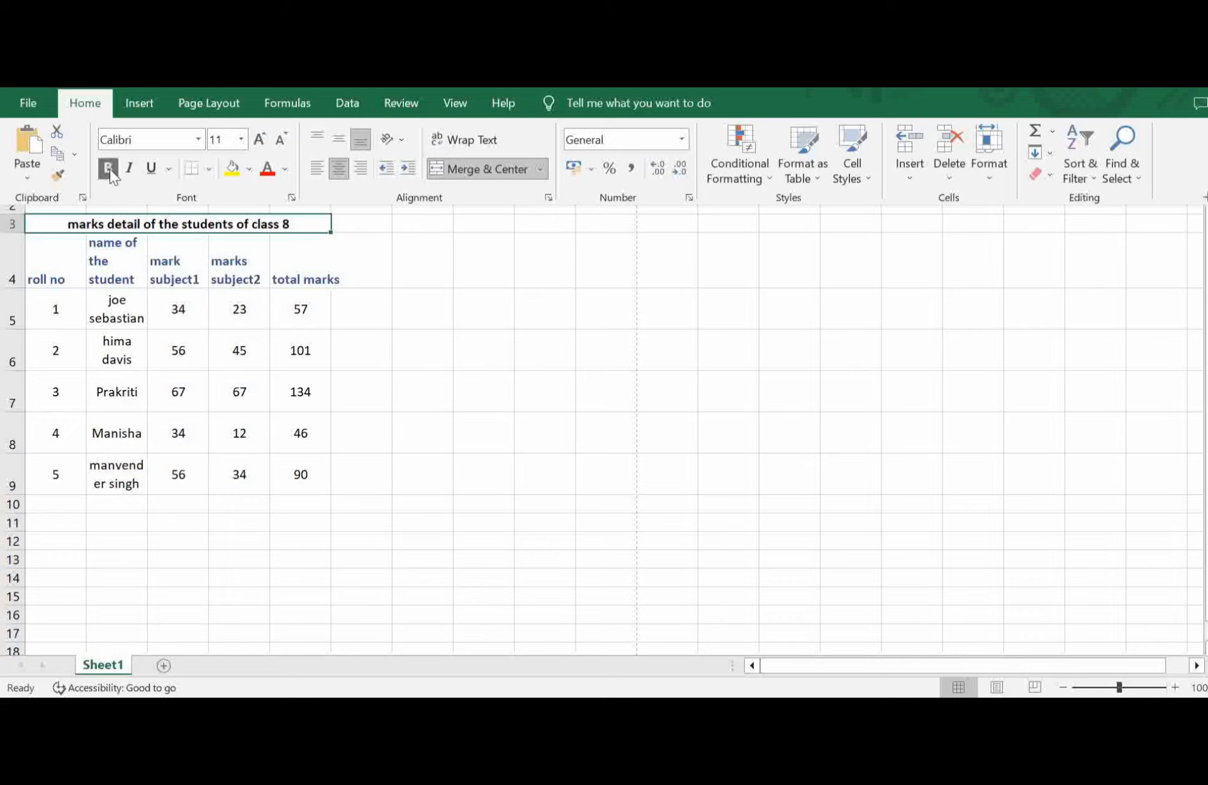
left_click(151, 168)
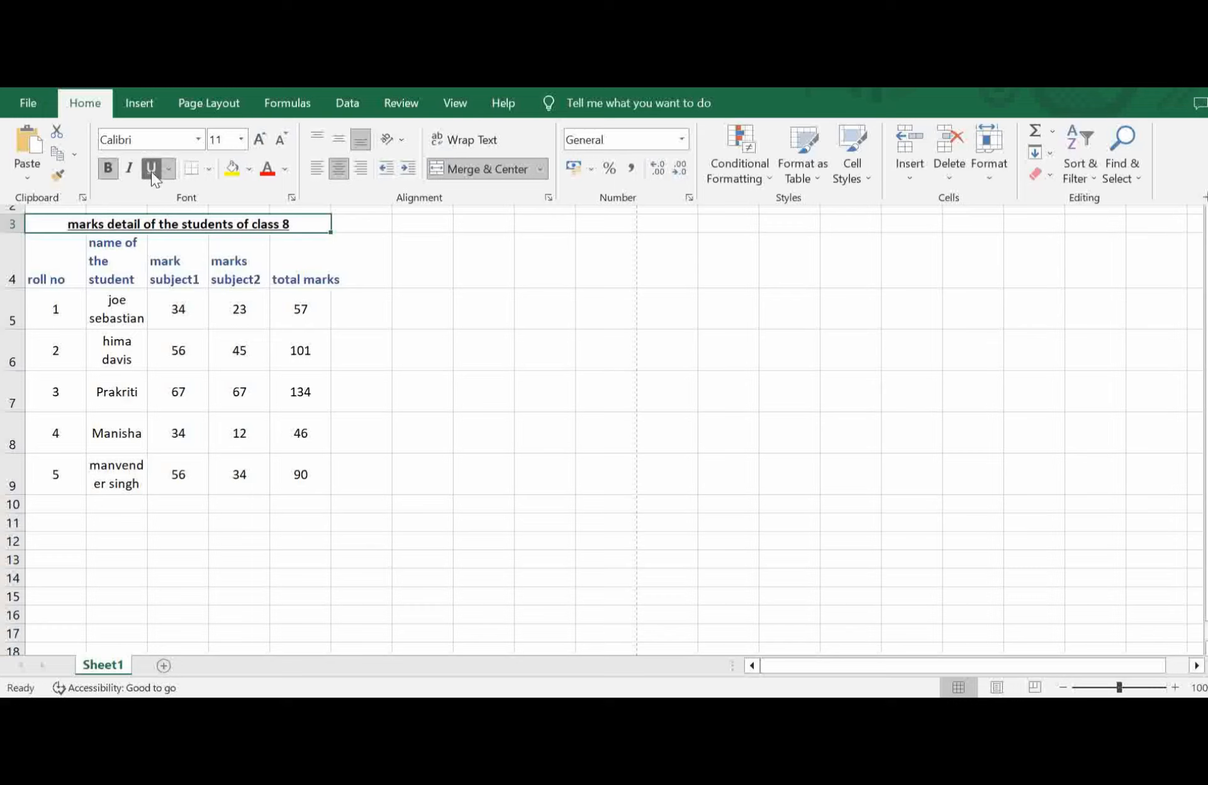
left_click(285, 170)
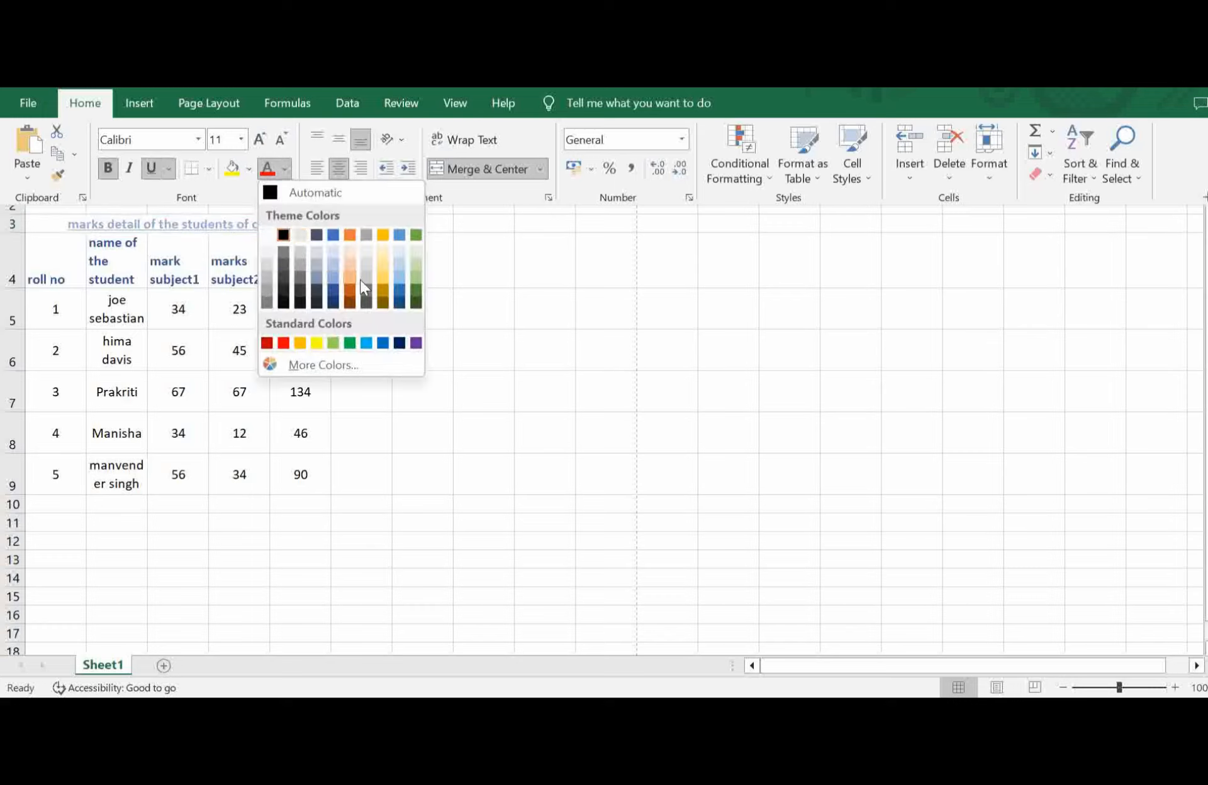
left_click(383, 281)
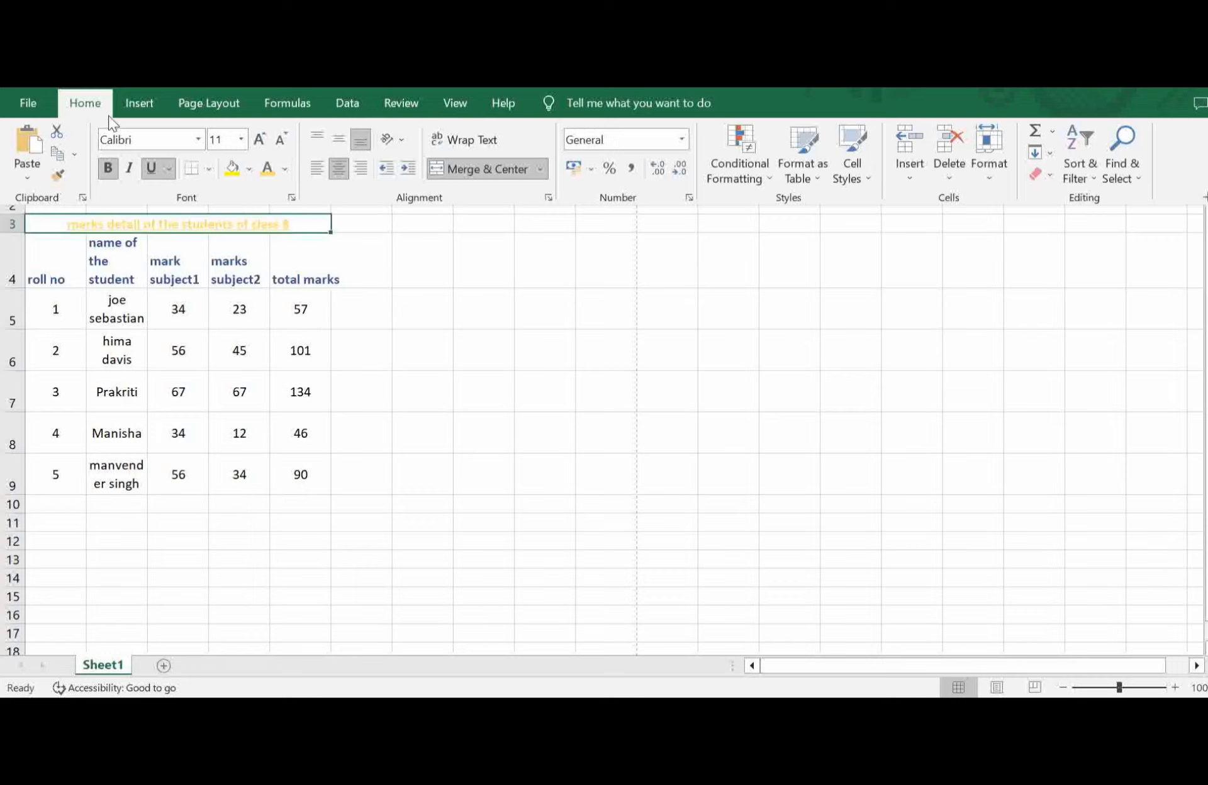
Enlarge the title's font size to 24.
left_click(260, 140)
left_click(259, 140)
left_click(259, 140)
left_click(259, 139)
left_click(259, 139)
left_click(259, 140)
left_click(259, 139)
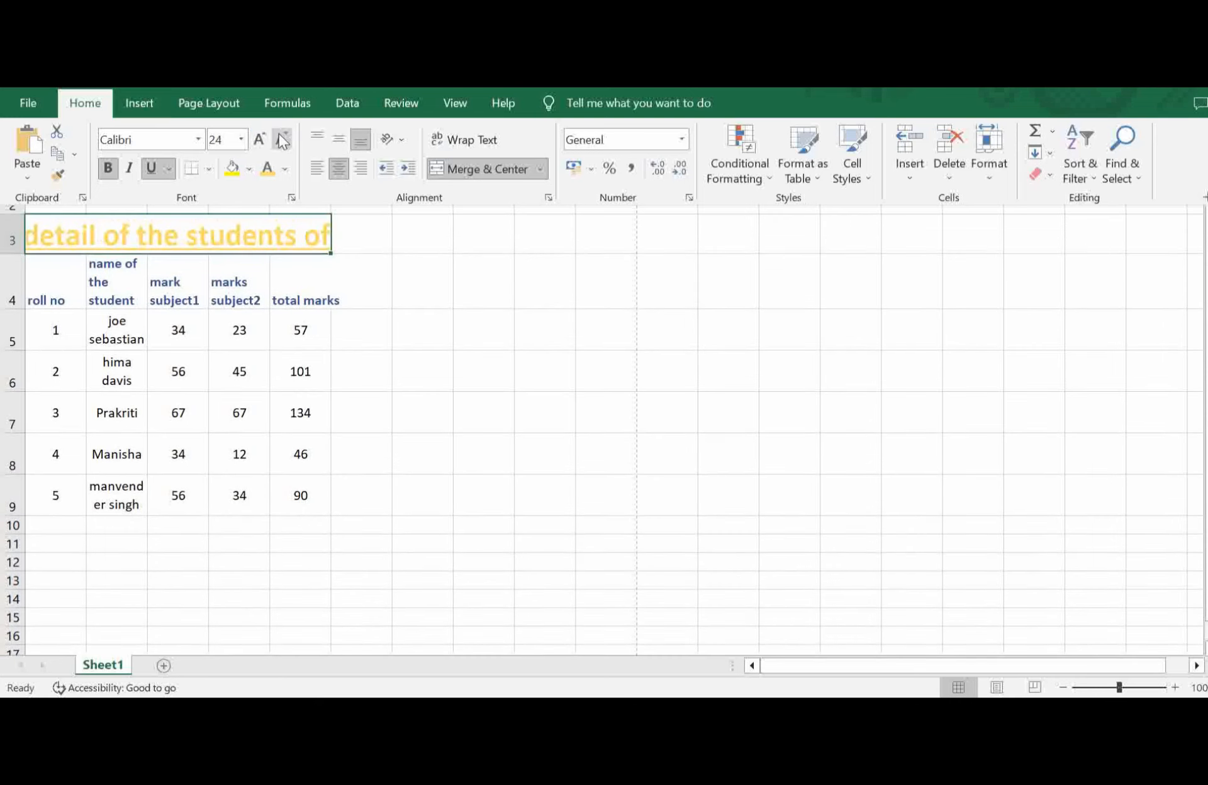
Reduce the title's font size to 14 so the whole text fits within the merged cell.
left_click(282, 139)
left_click(283, 140)
left_click(283, 140)
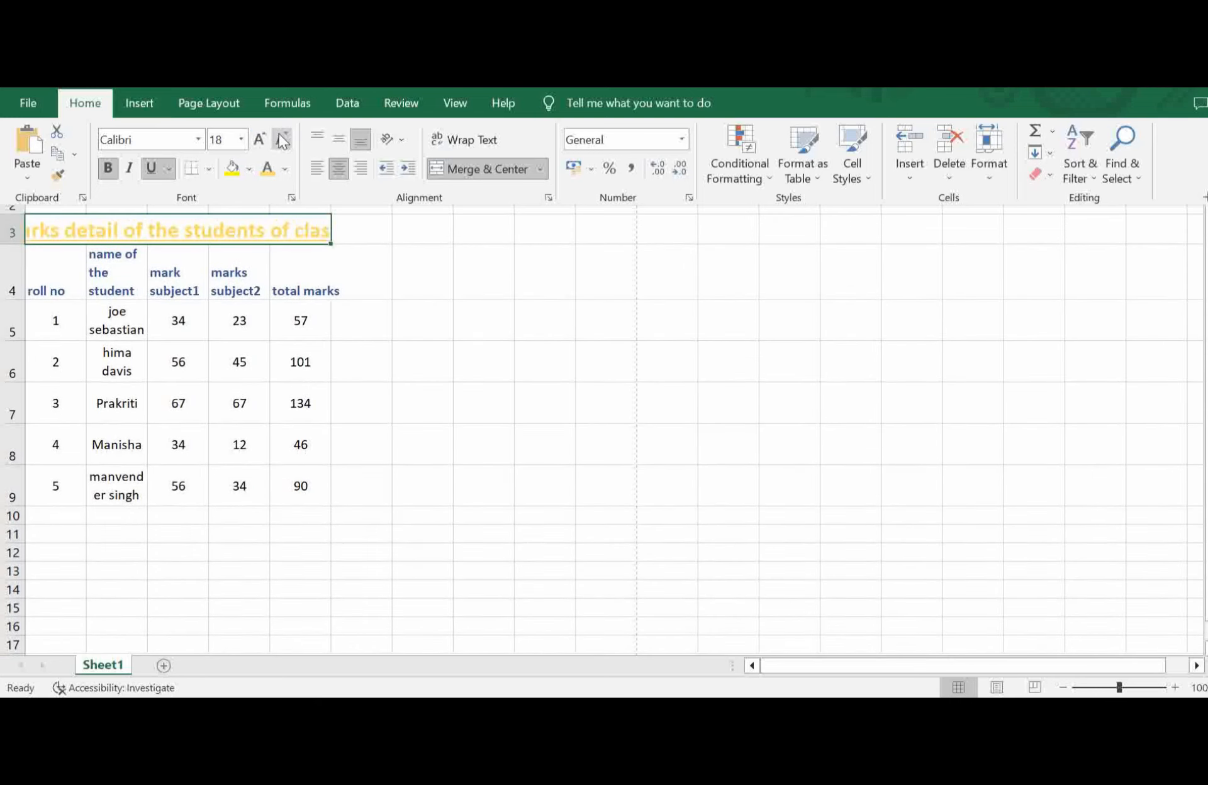
left_click(282, 140)
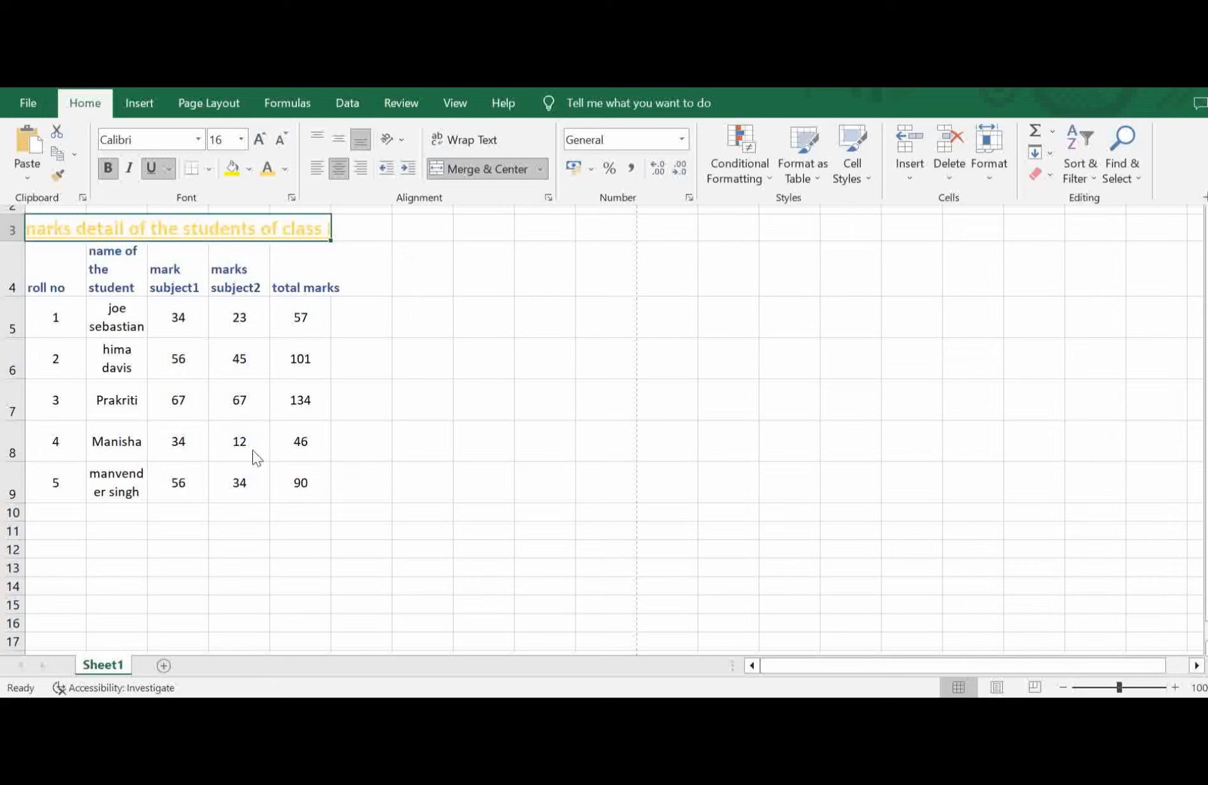
key("ctrl+F1")
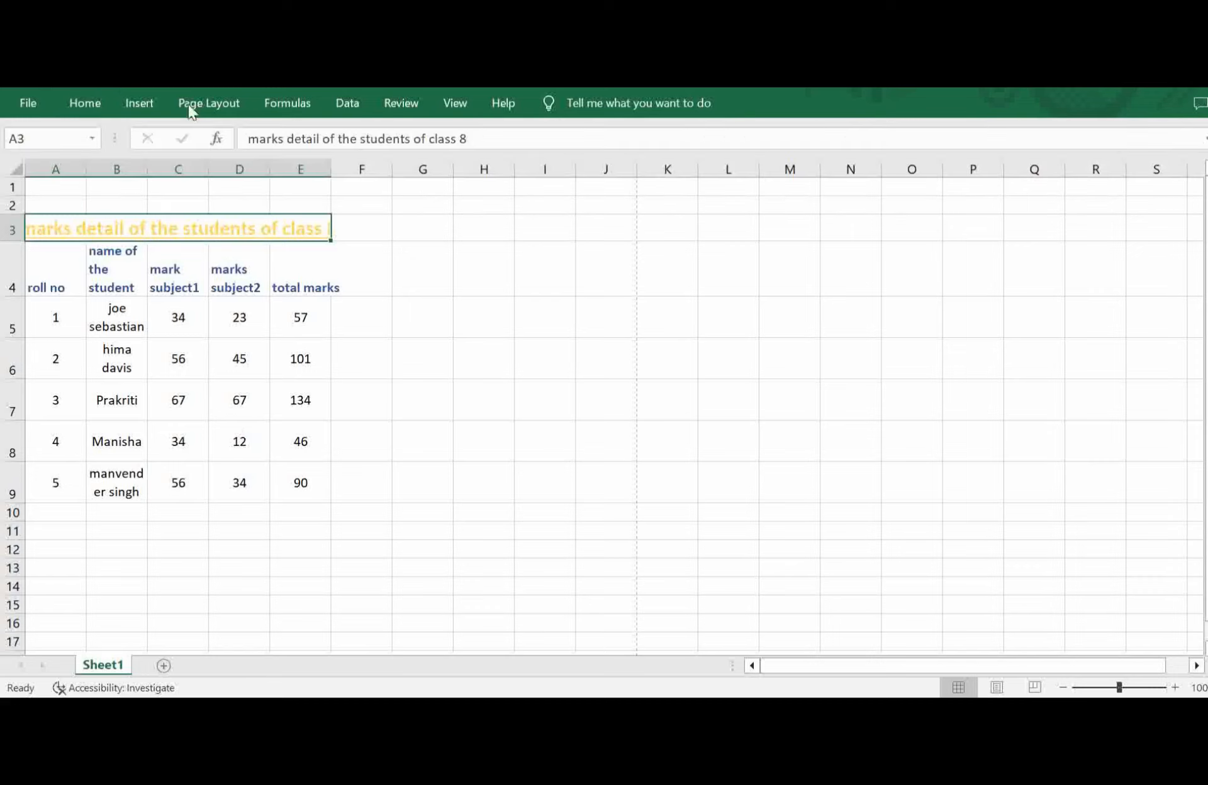
left_click(75, 107)
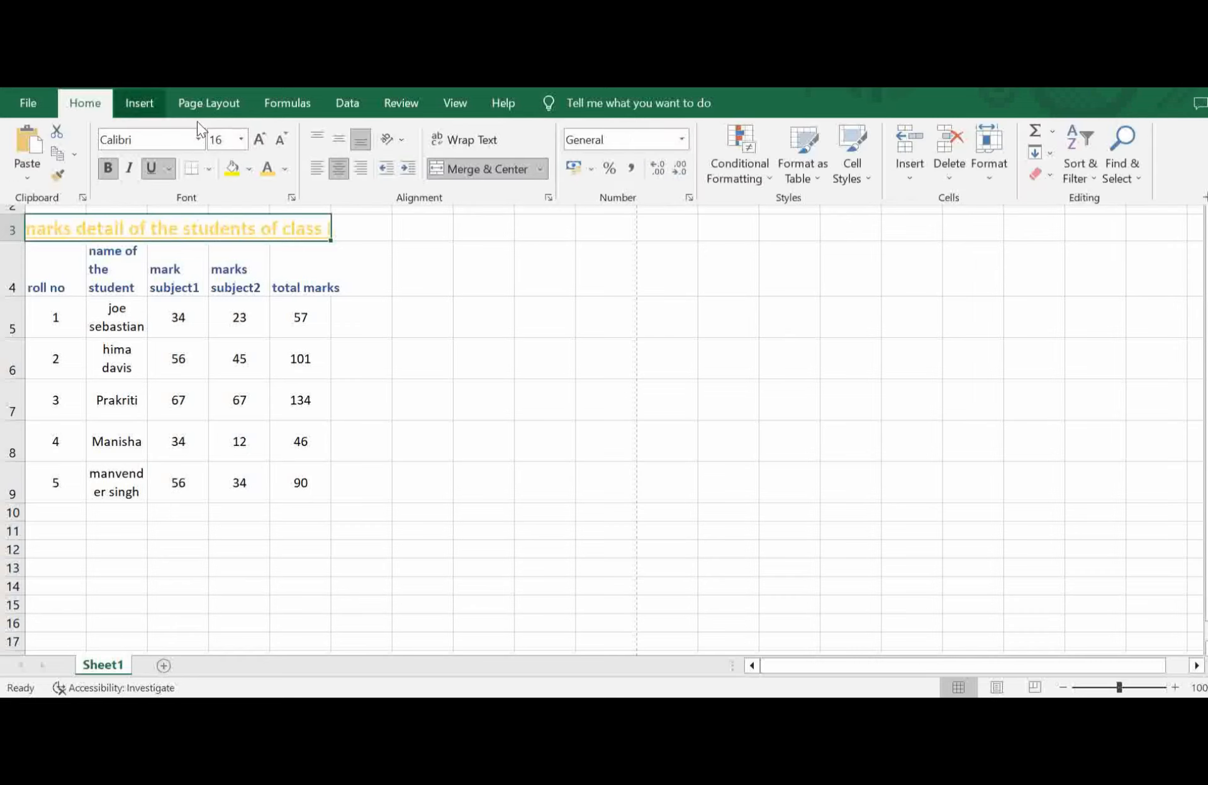
left_click(282, 139)
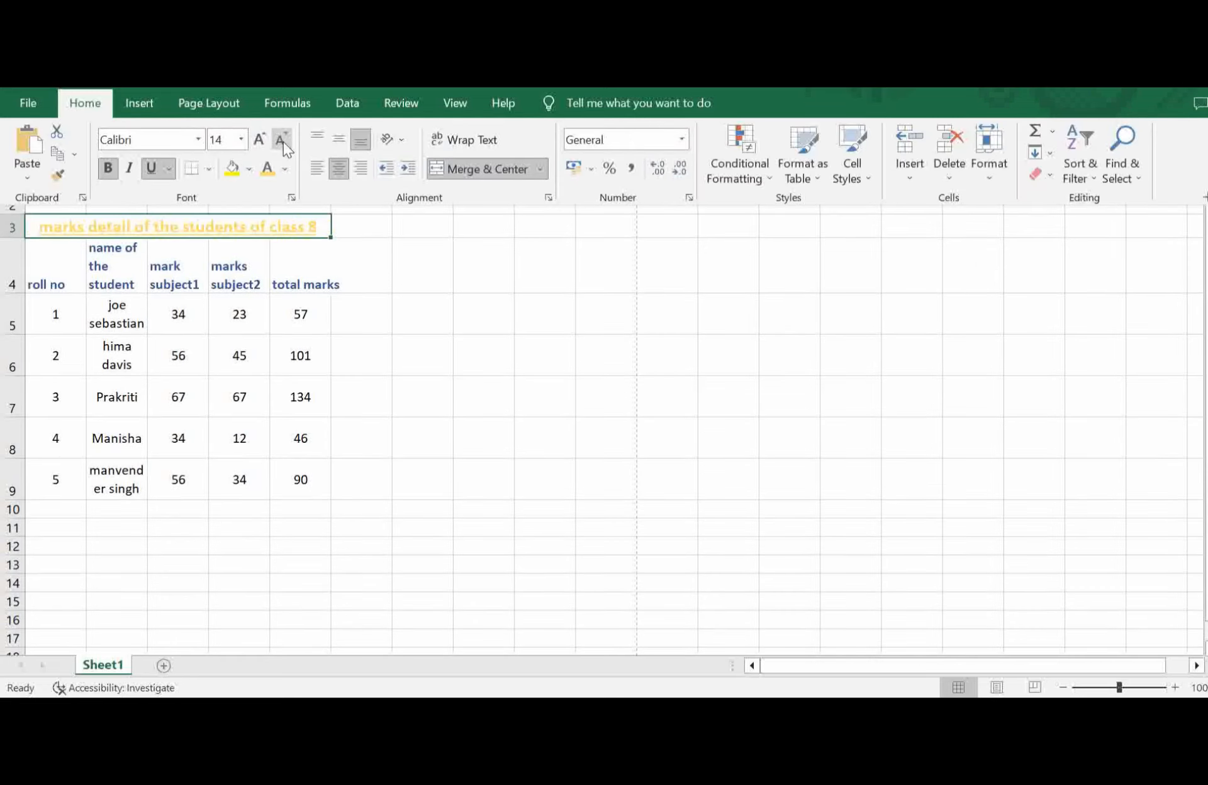
left_click(474, 435)
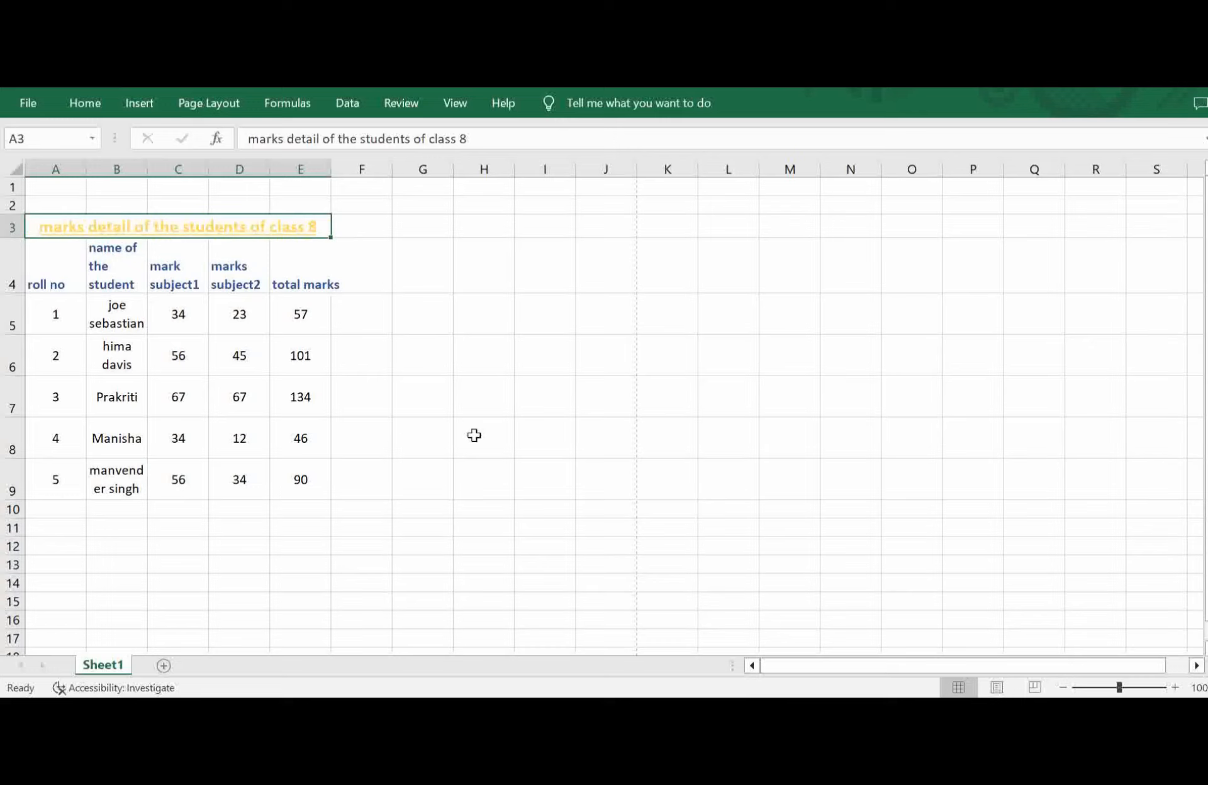
left_click(474, 435)
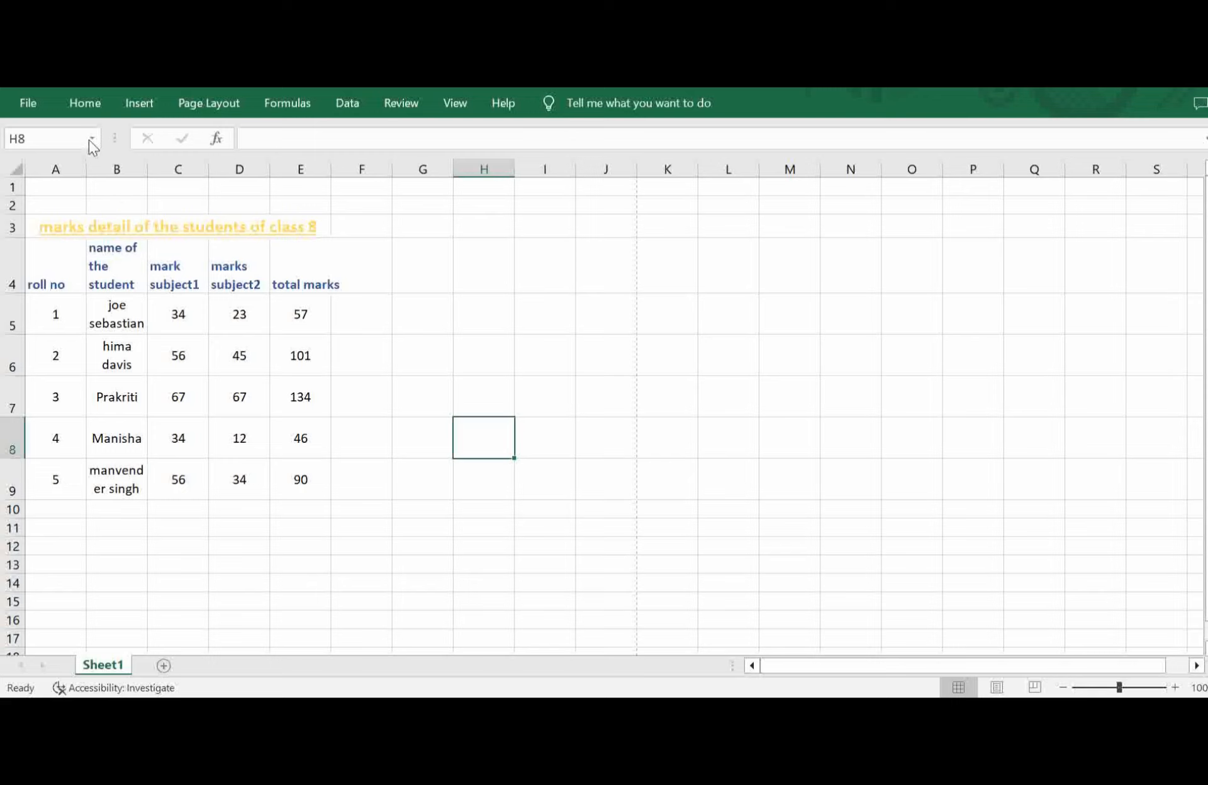
Increase the indent of the student name in B5 by three levels and decrease it by one level.
left_click(78, 101)
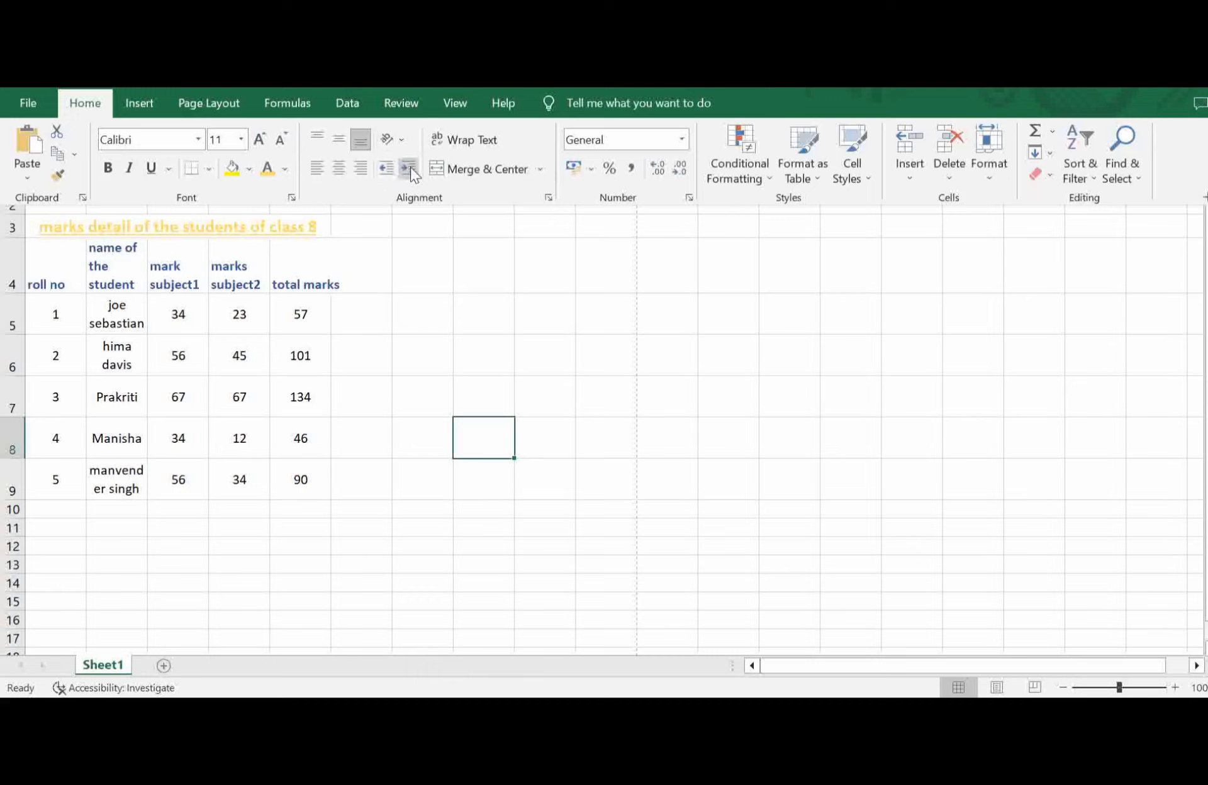
key("ctrl+F1")
left_click(110, 318)
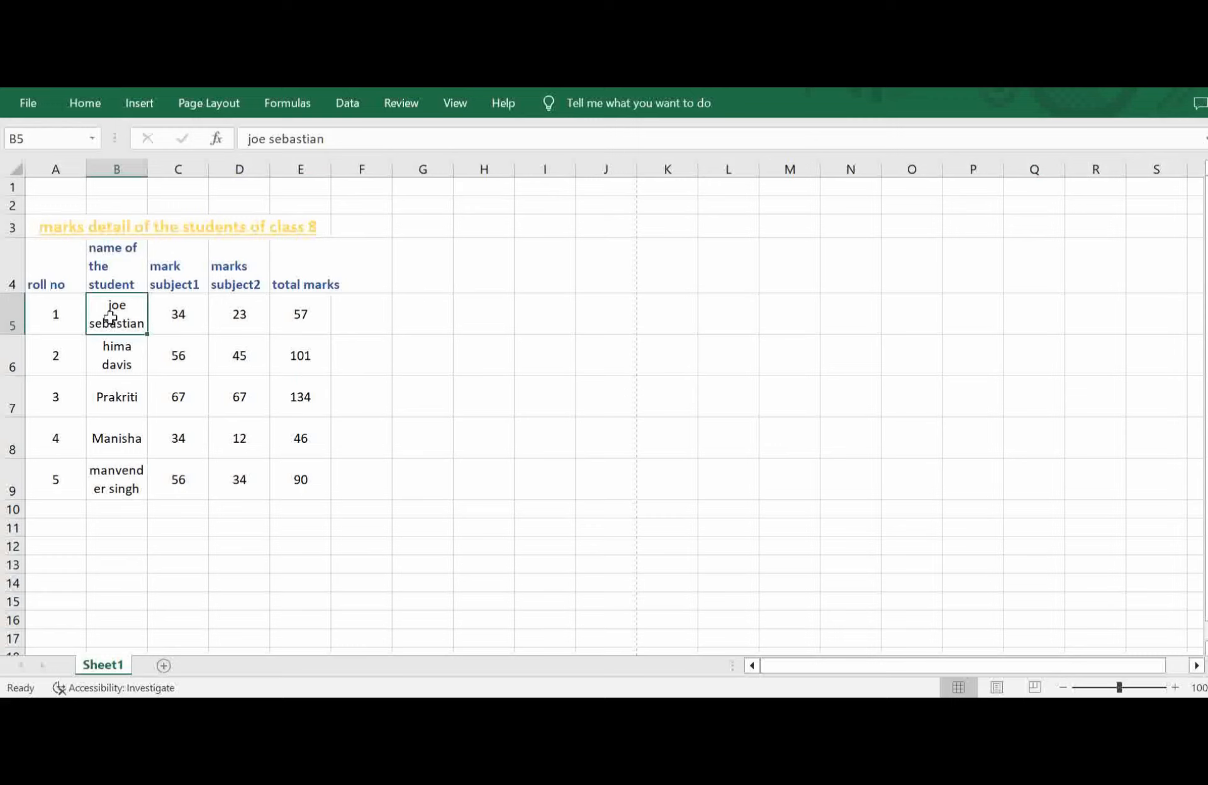
left_click(88, 104)
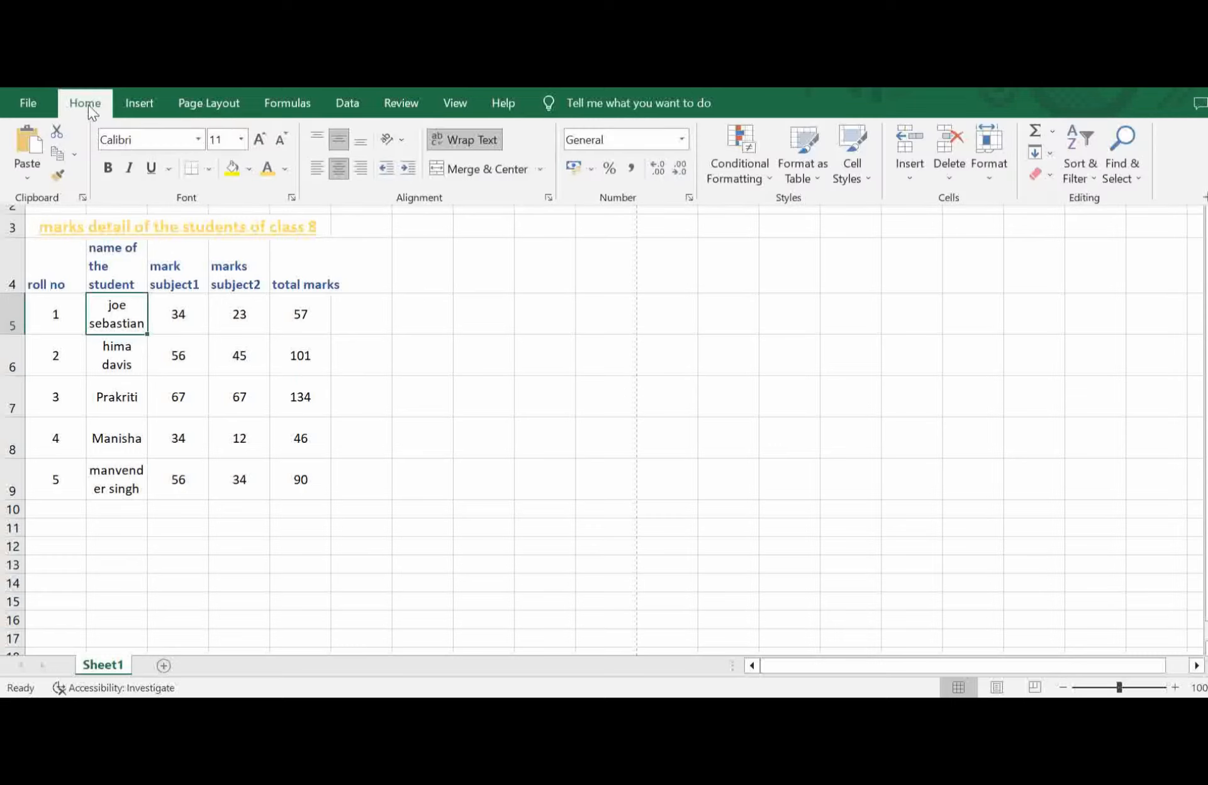
left_click(410, 167)
left_click(410, 168)
left_click(411, 168)
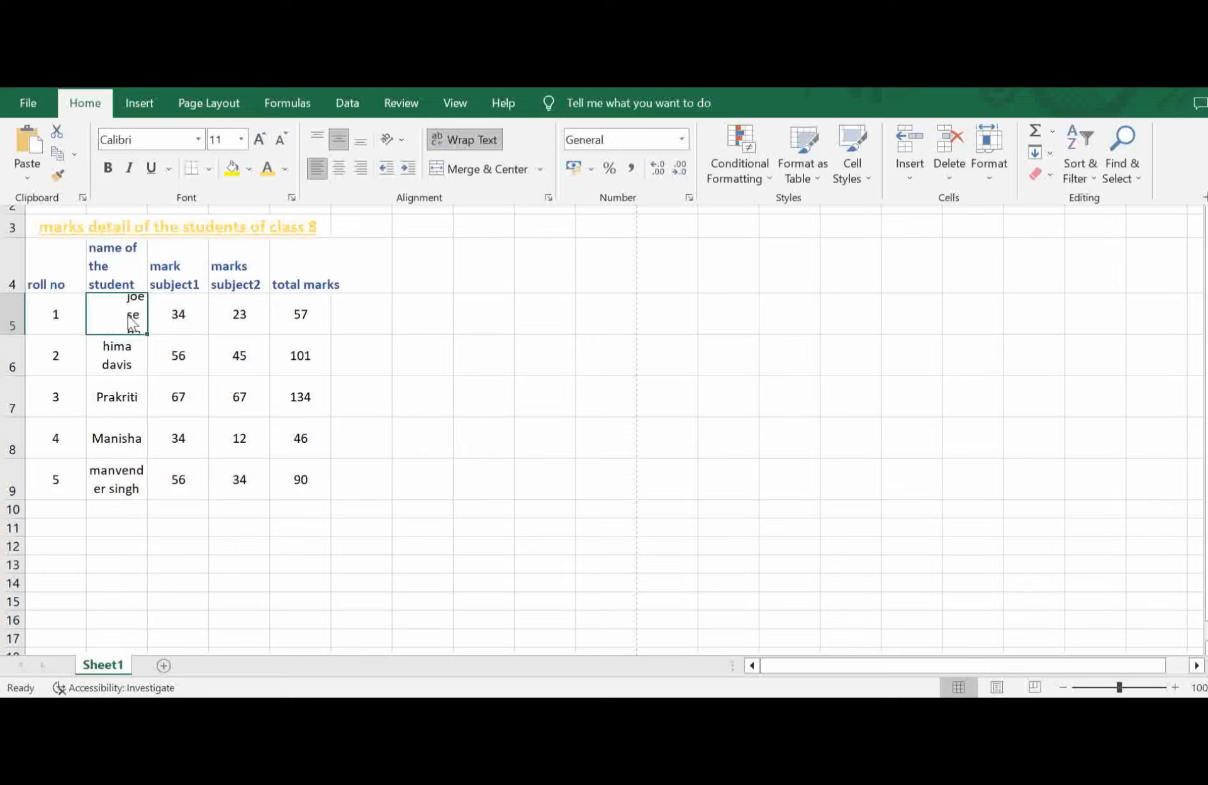
left_click(388, 164)
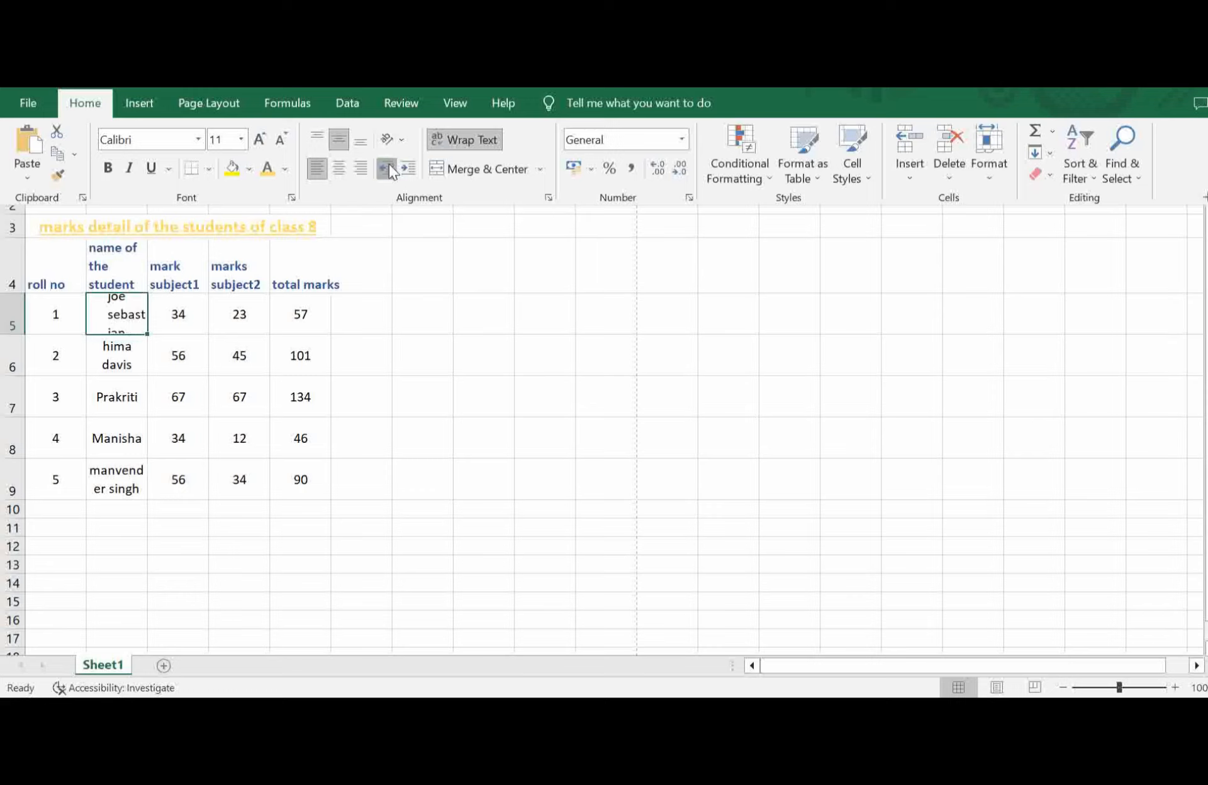